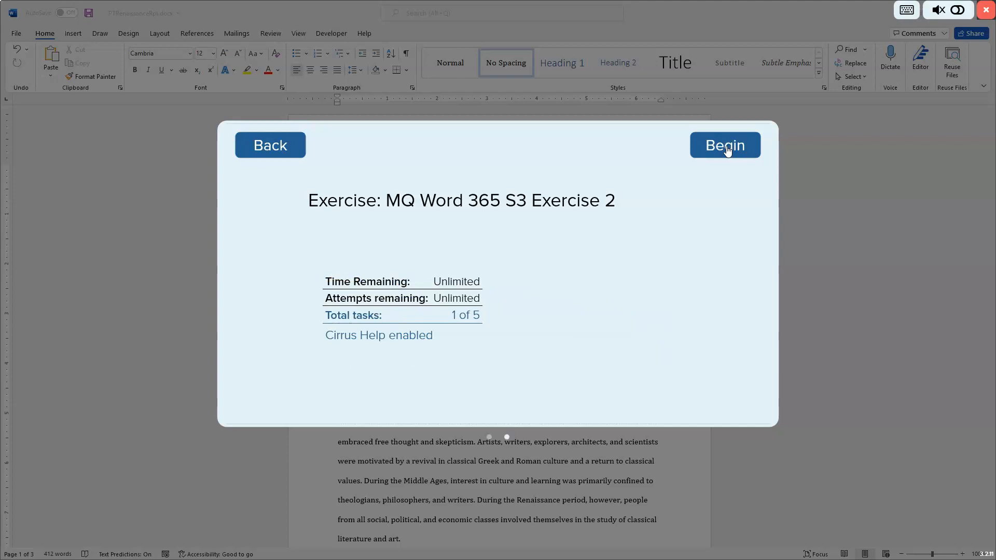
Step: Begin the exercise and open the answer key for the first task
{"action": "left_click", "coordinate": [726, 146]}
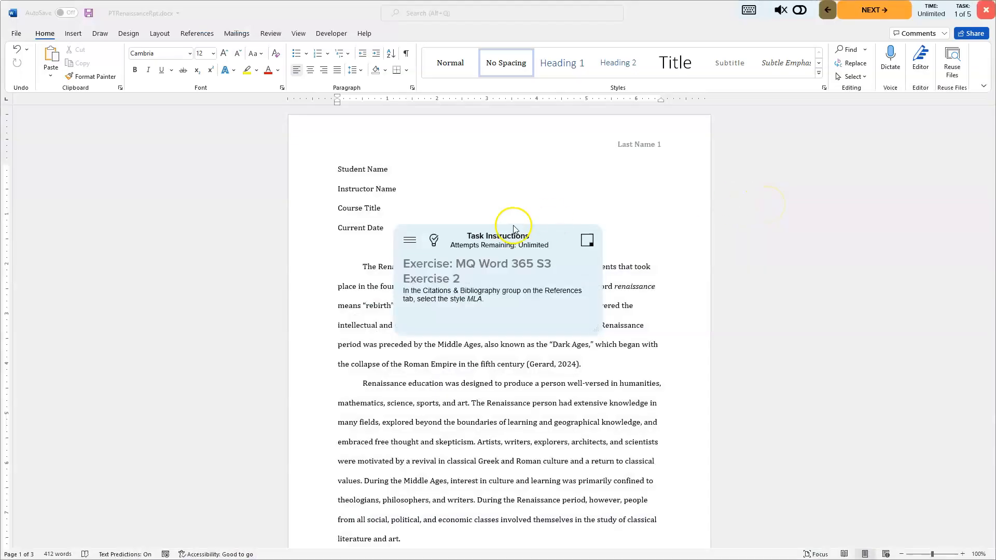
{"action": "left_click_drag", "start_coordinate": [512, 225], "coordinate": [858, 125]}
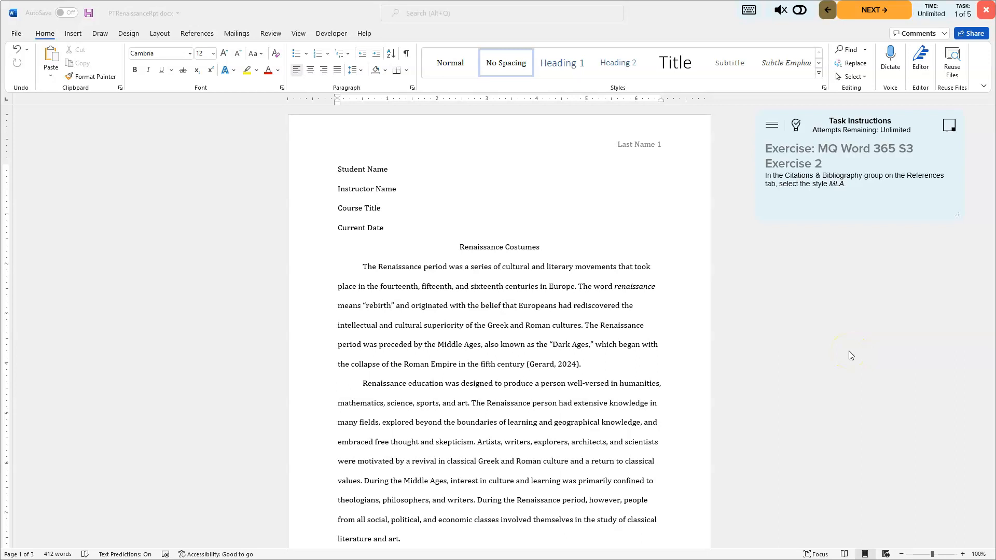
{"action": "left_click", "coordinate": [757, 353]}
{"action": "left_click", "coordinate": [760, 348]}
{"action": "left_click", "coordinate": [595, 350]}
{"action": "left_click", "coordinate": [795, 126]}
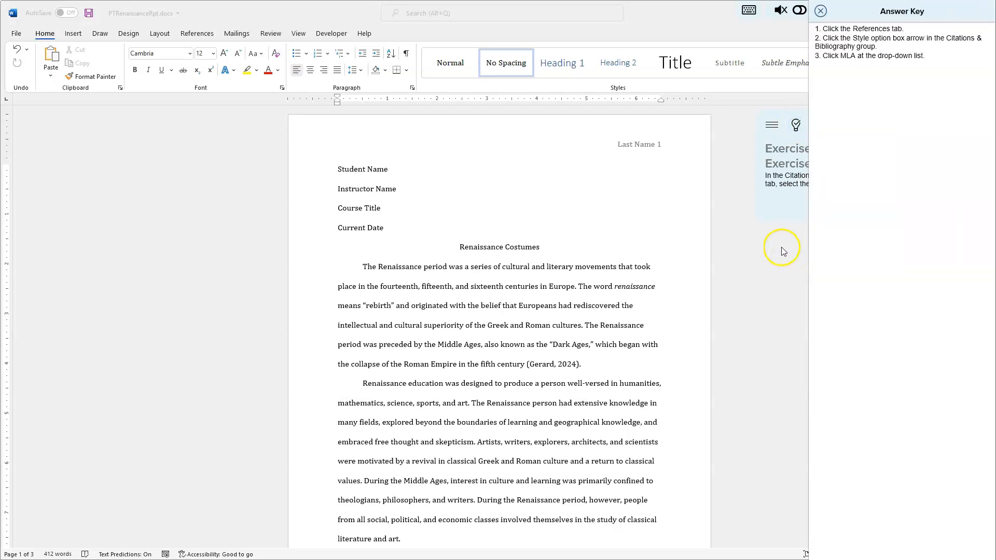
Step: Set the citation and bibliography style to MLA
{"action": "left_click", "coordinate": [197, 33]}
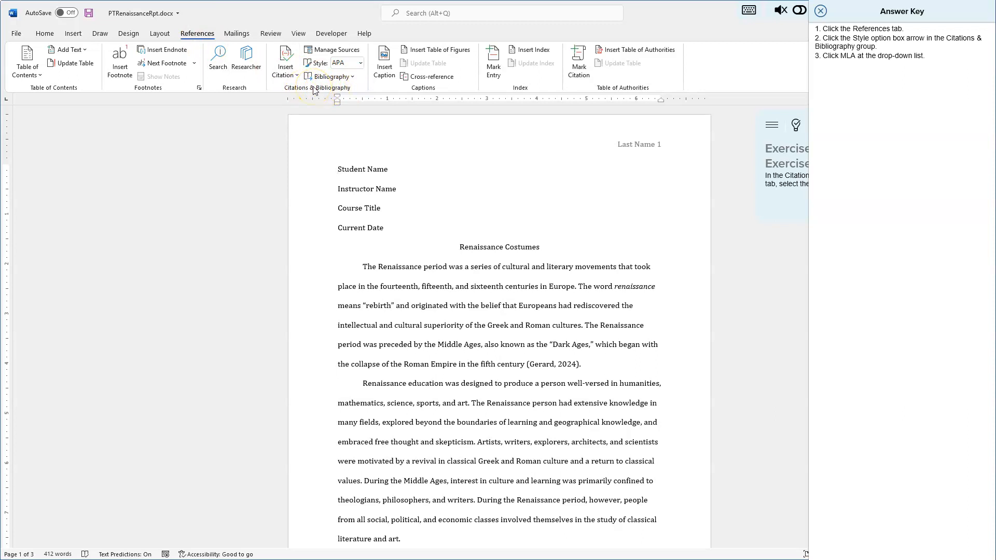
{"action": "left_click", "coordinate": [361, 63]}
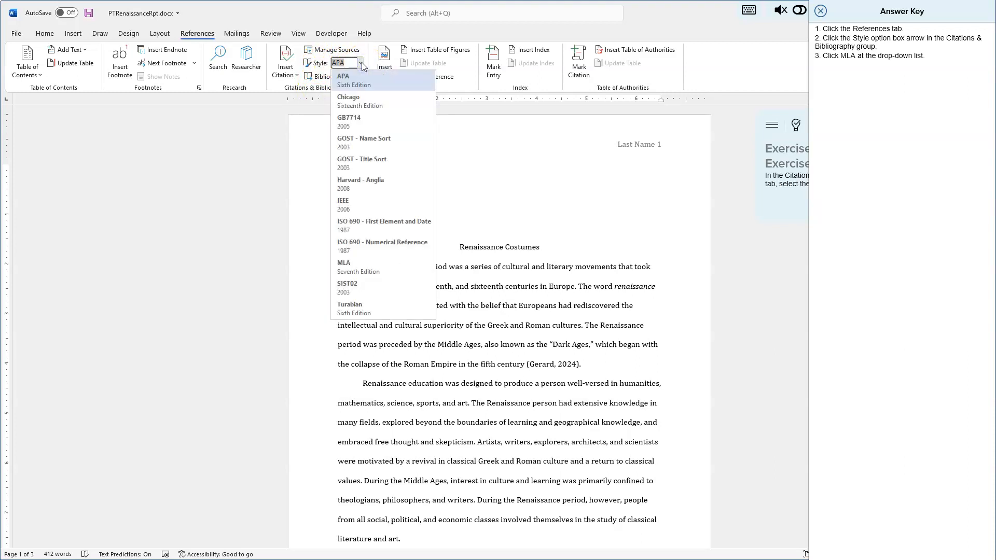
{"action": "left_click", "coordinate": [360, 267]}
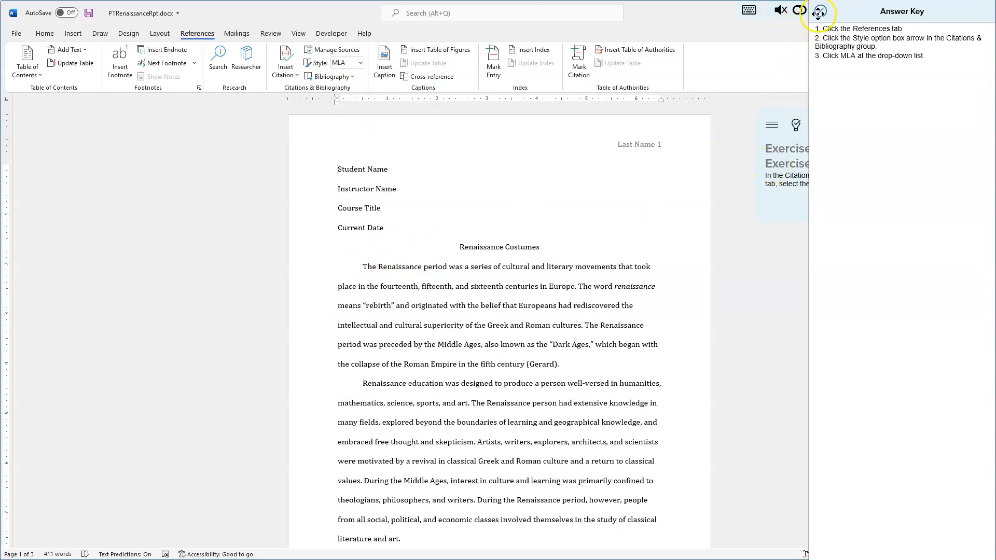
Step: Close the answer key, save the document, and advance to the next task
{"action": "left_click", "coordinate": [820, 13]}
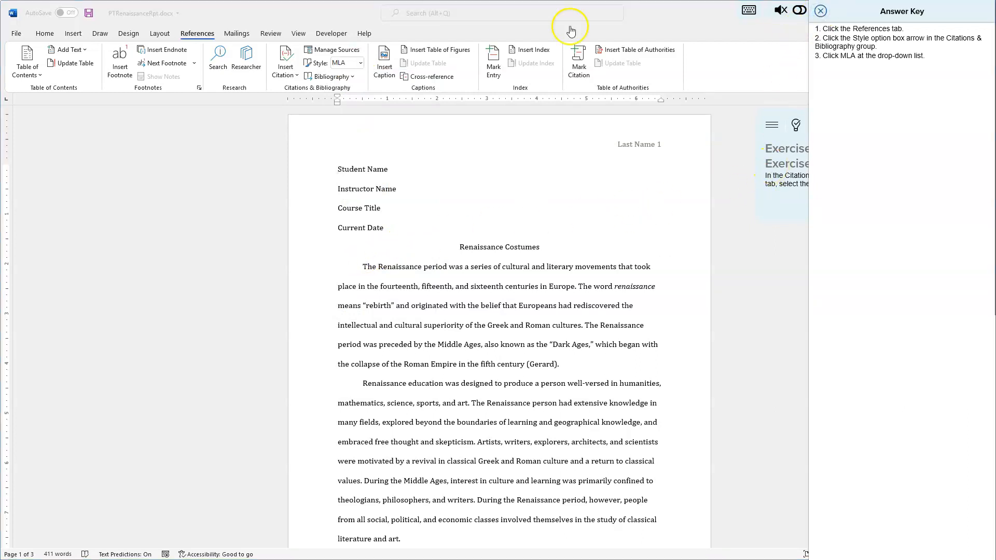
{"action": "left_click", "coordinate": [89, 14]}
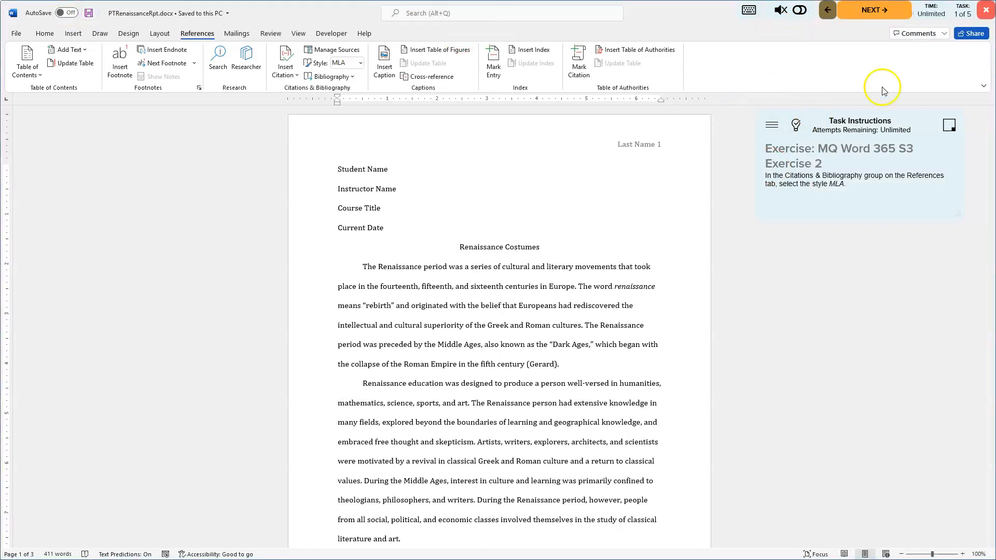
{"action": "left_click", "coordinate": [882, 14]}
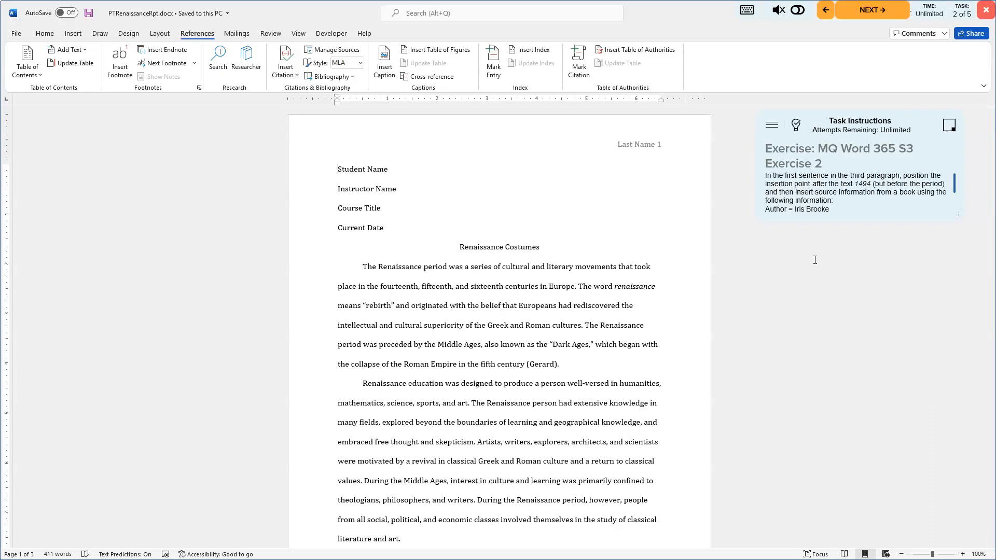
Step: Read the full task instructions and open the answer key for this task
{"action": "left_click", "coordinate": [953, 185]}
{"action": "mouse_move", "coordinate": [953, 185]}
{"action": "left_mouse_down"}
{"action": "mouse_move", "coordinate": [953, 207]}
{"action": "mouse_move", "coordinate": [955, 199]}
{"action": "left_mouse_up"}
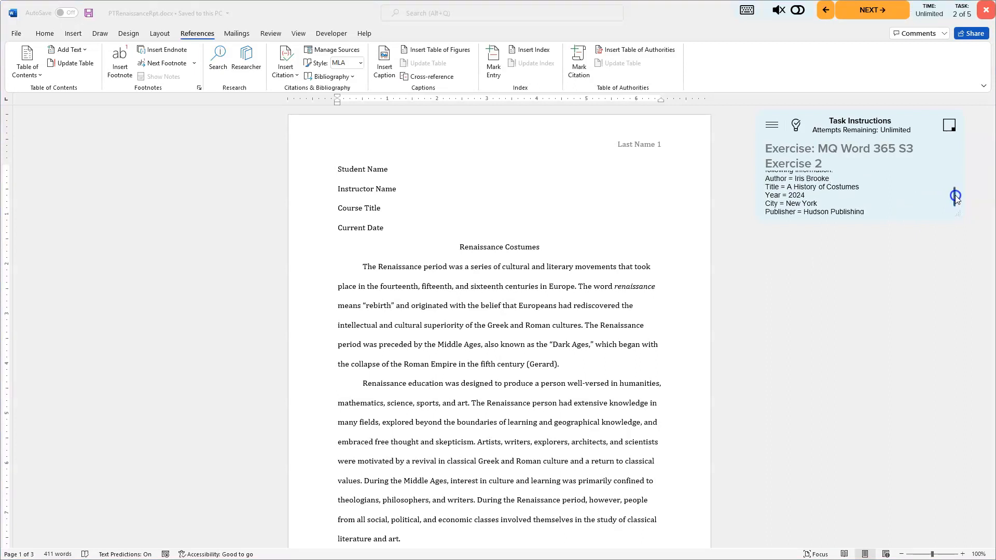
{"action": "left_click_drag", "start_coordinate": [955, 199], "coordinate": [801, 130]}
{"action": "left_click", "coordinate": [795, 127]}
{"action": "left_click", "coordinate": [832, 263]}
{"action": "left_click", "coordinate": [838, 274]}
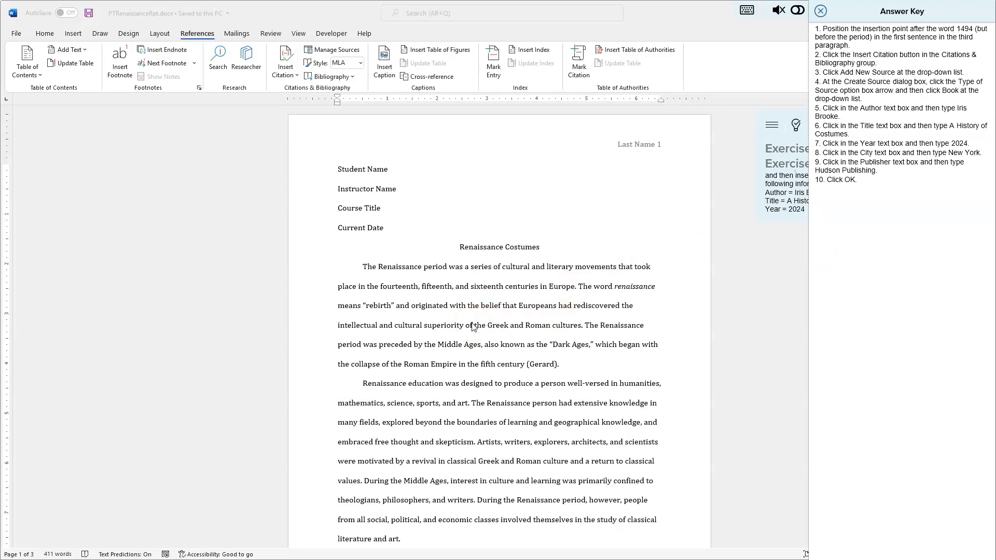
Step: Place the insertion point after 1494, before the period, in the third paragraph's first sentence
{"action": "scroll", "coordinate": [475, 324], "scroll_direction": "down", "scroll_amount": 3}
{"action": "scroll", "coordinate": [480, 313], "scroll_direction": "down", "scroll_amount": 5}
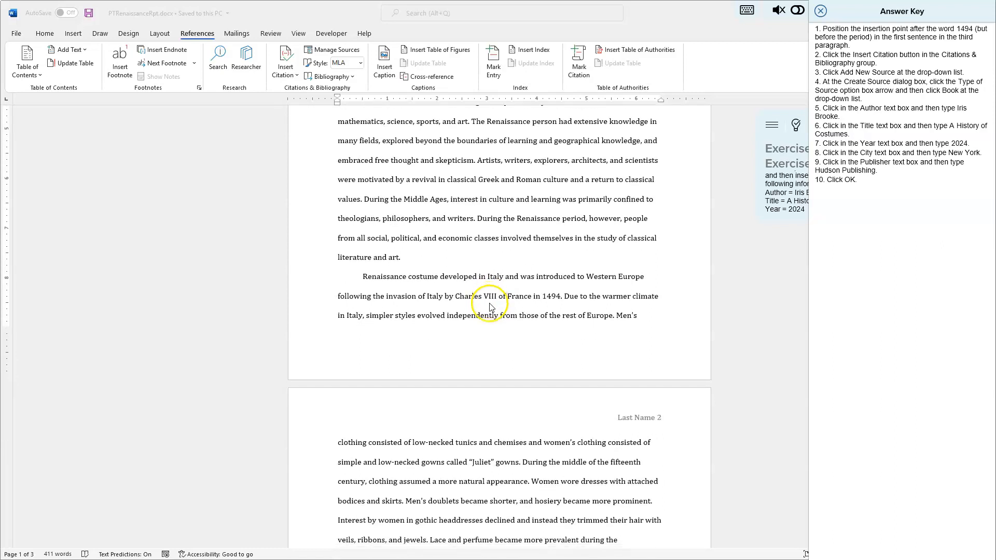
{"action": "scroll", "coordinate": [489, 307], "scroll_direction": "down", "scroll_amount": 1}
{"action": "left_click", "coordinate": [560, 267]}
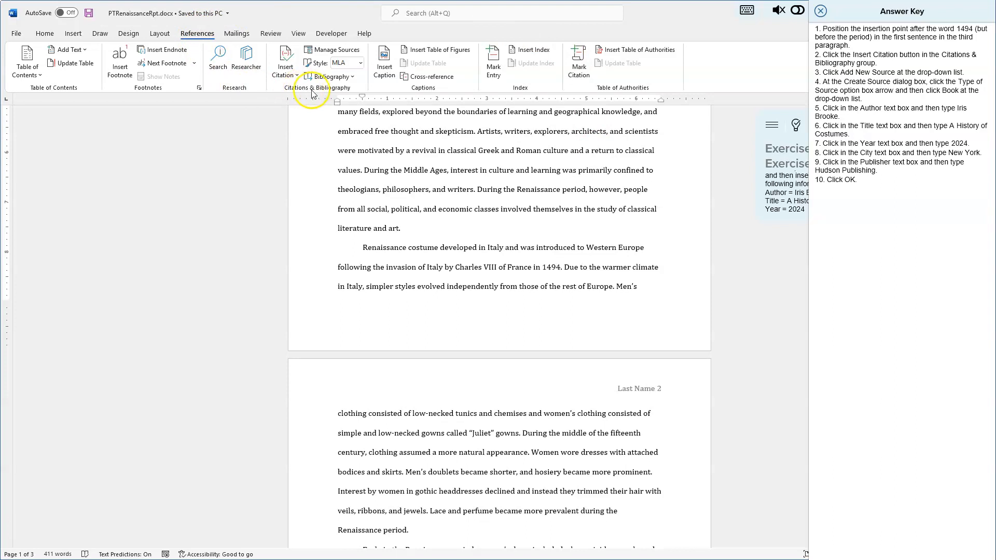
Step: Add a new citation source and set its type of source to Book
{"action": "left_click", "coordinate": [288, 59]}
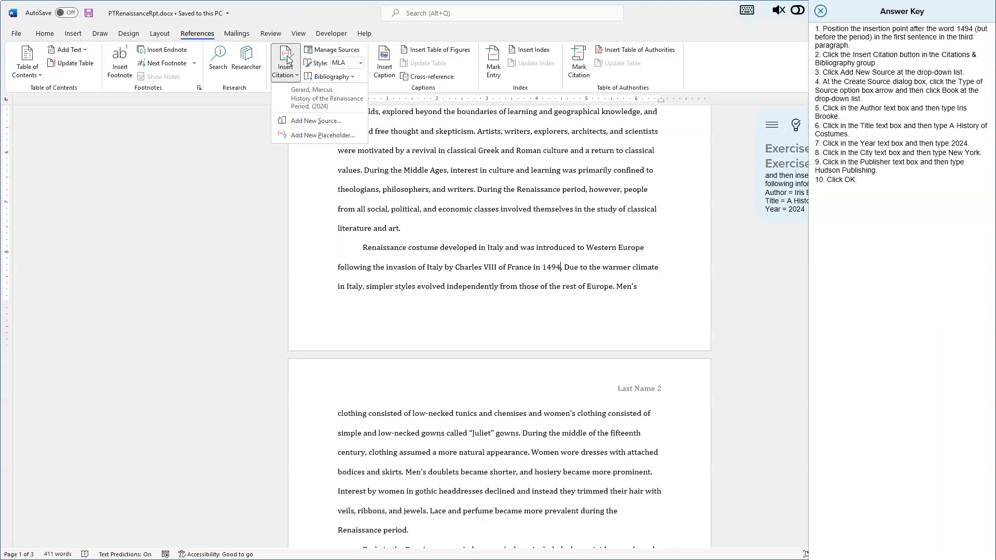
{"action": "left_click", "coordinate": [304, 122]}
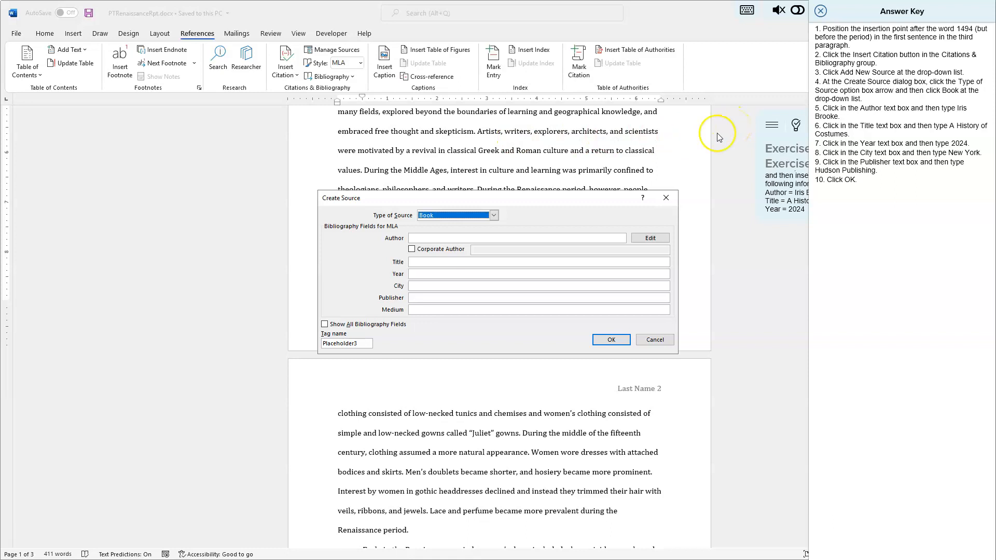
{"action": "left_click", "coordinate": [494, 216]}
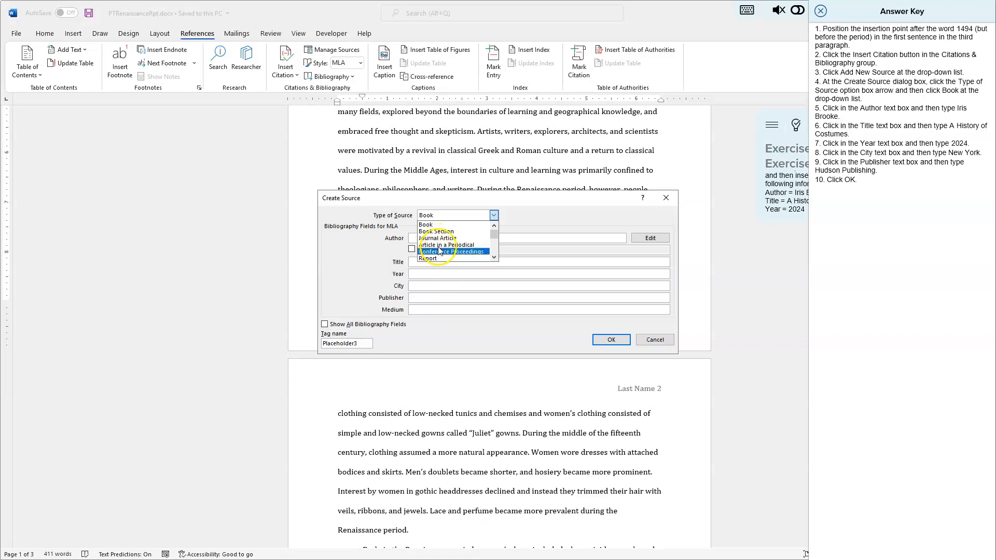
{"action": "left_click", "coordinate": [440, 228]}
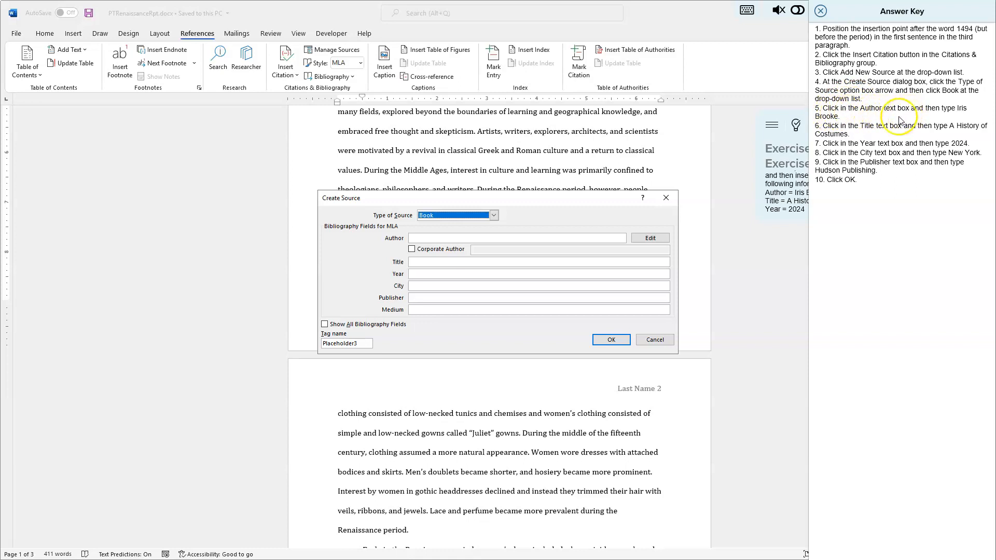
Step: Enter Iris Brooke as the source's author
{"action": "left_click", "coordinate": [449, 238]}
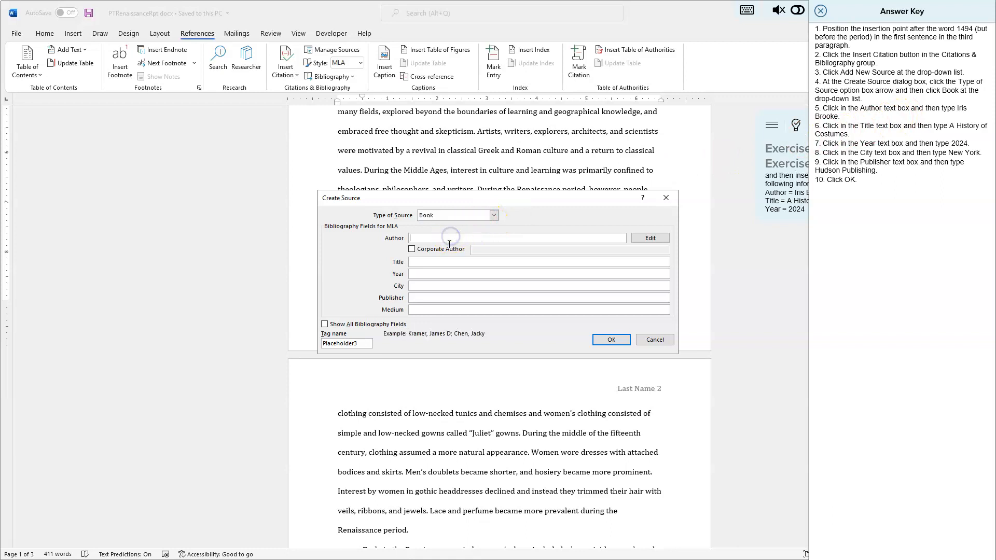
{"action": "type", "text": "Iris Brooke"}
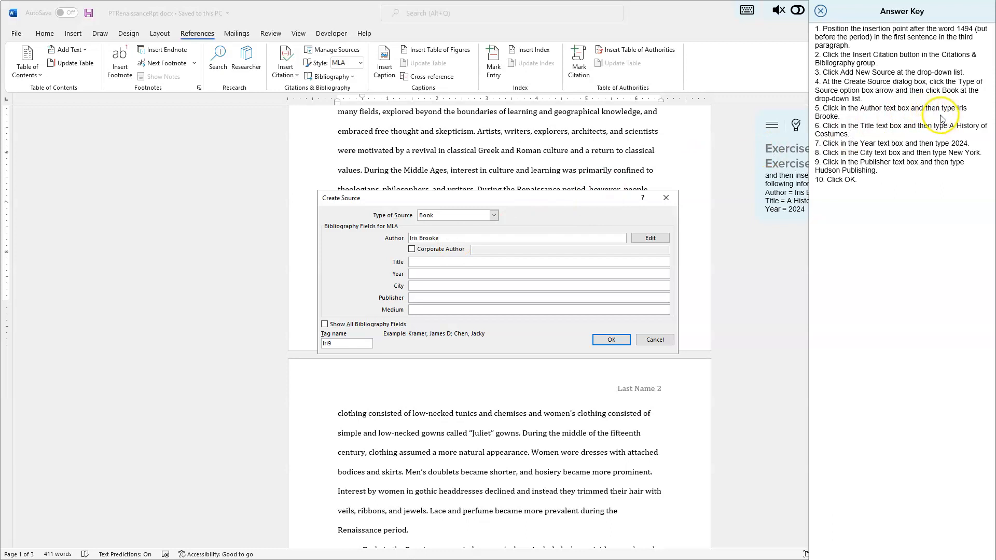
Step: Fill in title A History of Costumes, year 2024, city New York, publisher Hudson Publishing, and create the source
{"action": "left_click", "coordinate": [865, 126]}
{"action": "left_click", "coordinate": [447, 264]}
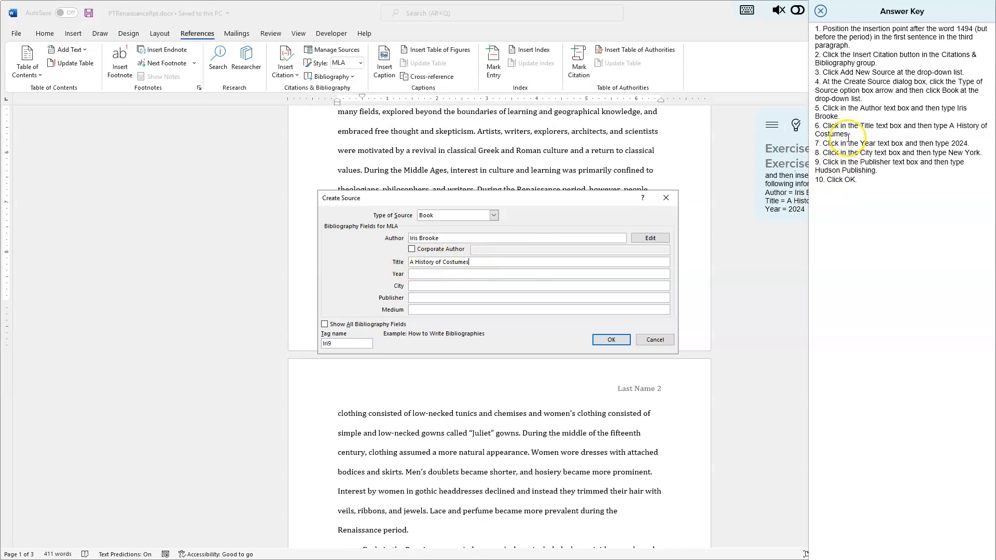
{"action": "left_click", "coordinate": [433, 273]}
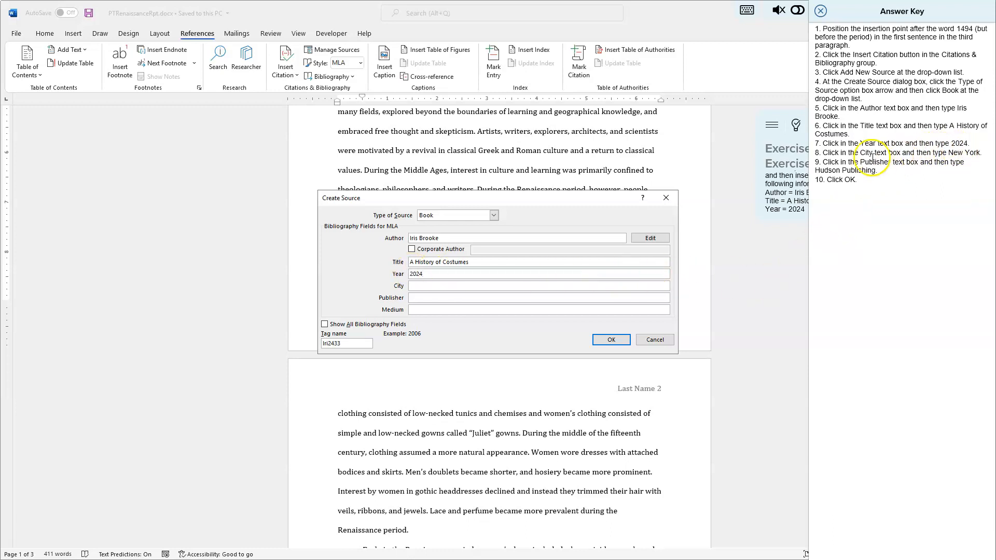
{"action": "left_click", "coordinate": [431, 285]}
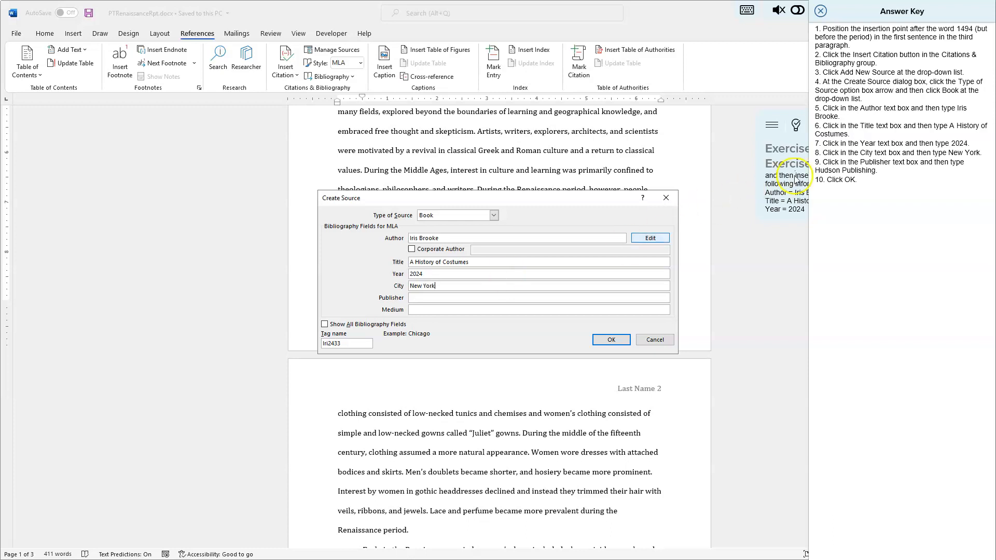
{"action": "left_click", "coordinate": [462, 297]}
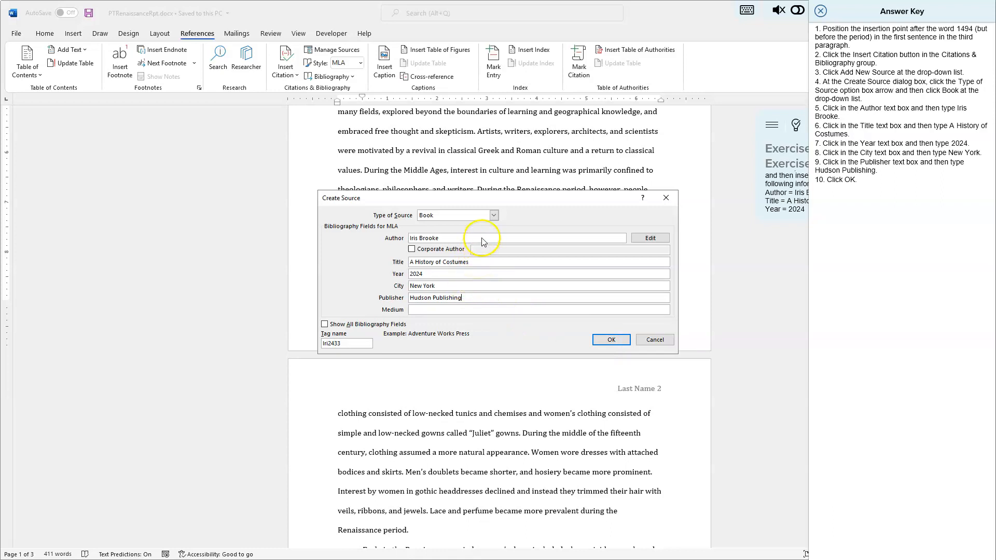
{"action": "left_click", "coordinate": [611, 340]}
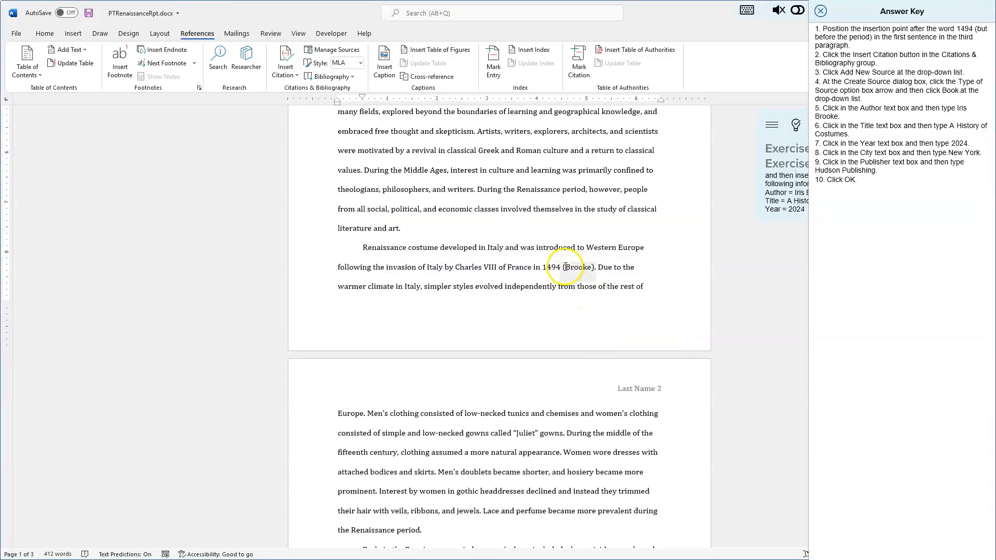
Step: Scroll through the document to review the inserted citation
{"action": "scroll", "coordinate": [571, 363], "scroll_direction": "down", "scroll_amount": 5}
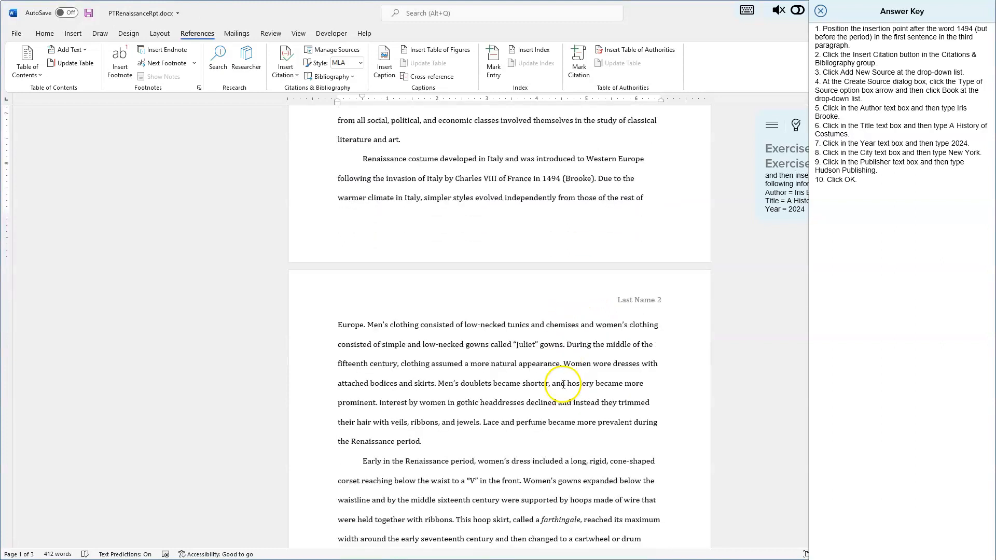
{"action": "scroll", "coordinate": [571, 395], "scroll_direction": "down", "scroll_amount": 8}
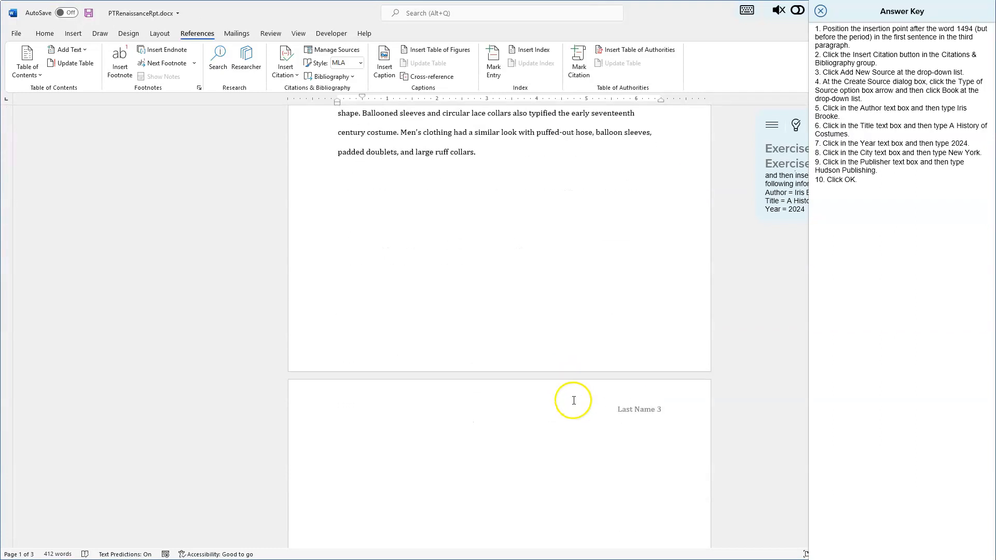
{"action": "scroll", "coordinate": [578, 405], "scroll_direction": "down", "scroll_amount": 3}
{"action": "scroll", "coordinate": [580, 401], "scroll_direction": "up", "scroll_amount": 20}
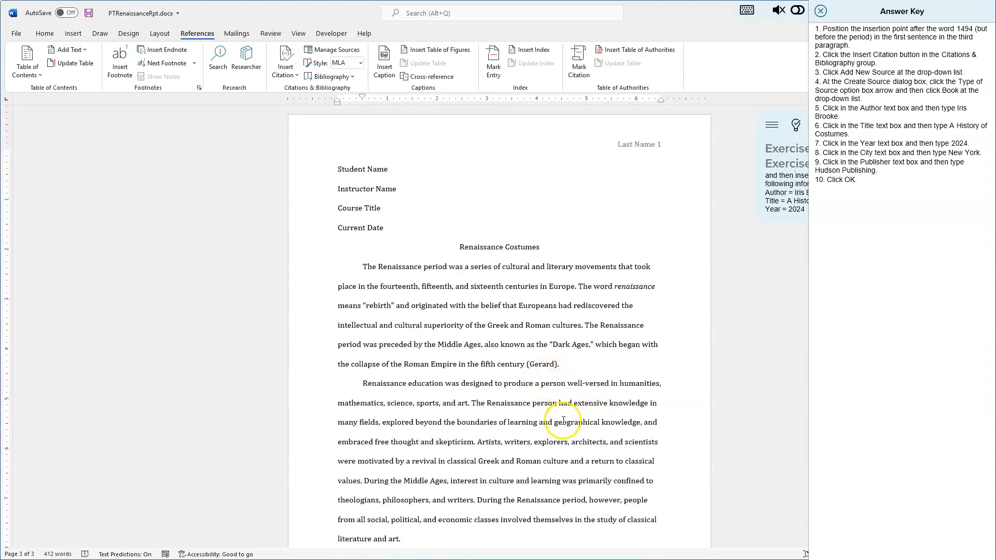
{"action": "scroll", "coordinate": [564, 415], "scroll_direction": "down", "scroll_amount": 2}
{"action": "scroll", "coordinate": [564, 415], "scroll_direction": "down", "scroll_amount": 2}
{"action": "left_click", "coordinate": [586, 439]}
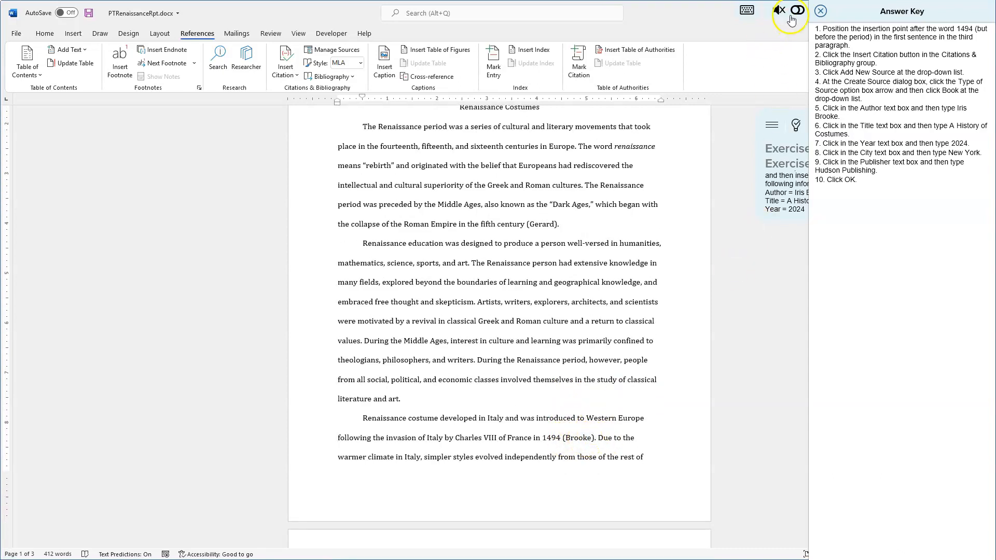
Step: Close the answer key, save the document, and advance to the next task
{"action": "left_click", "coordinate": [820, 11]}
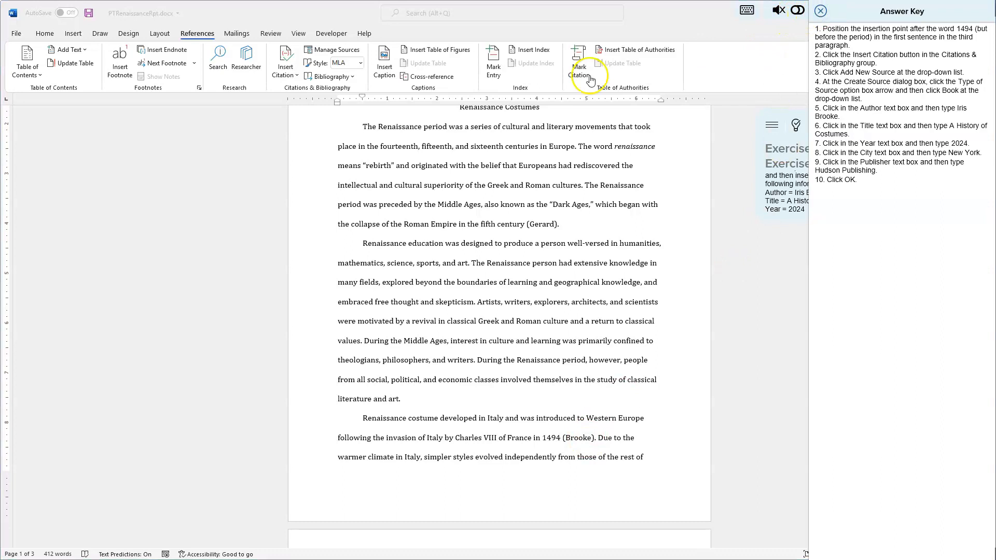
{"action": "left_click", "coordinate": [89, 14]}
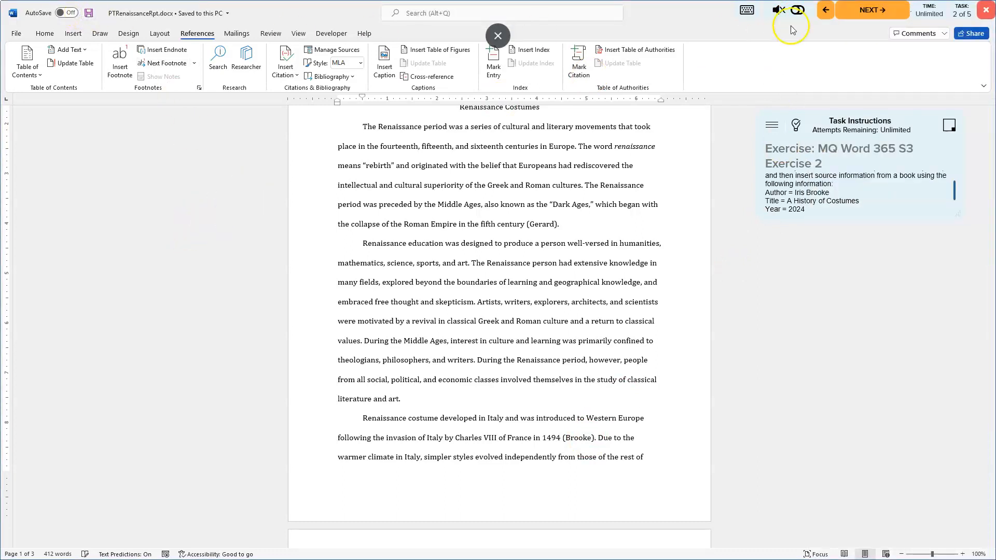
{"action": "left_click", "coordinate": [879, 12]}
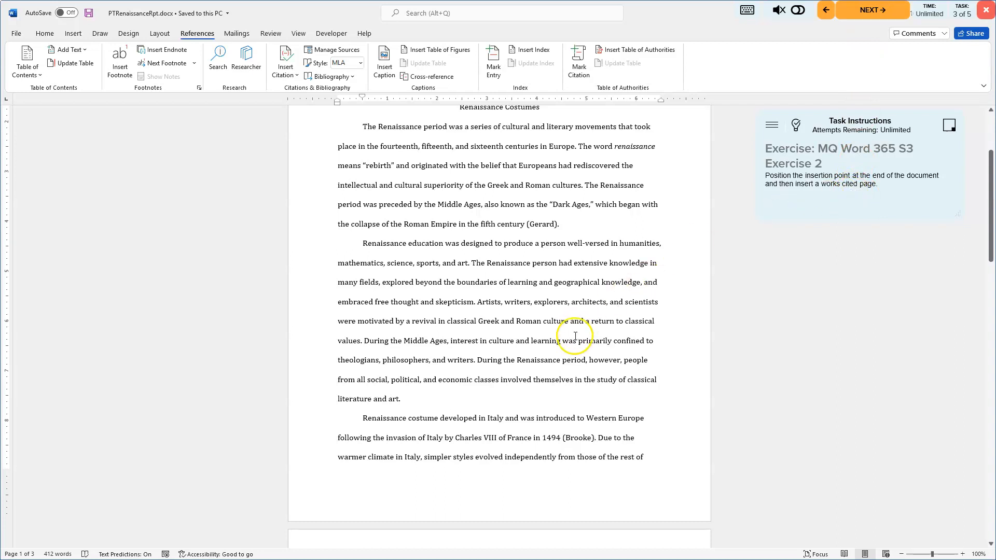
Step: Place the insertion point at the end of the document on the third page
{"action": "scroll", "coordinate": [575, 336], "scroll_direction": "down", "scroll_amount": 10}
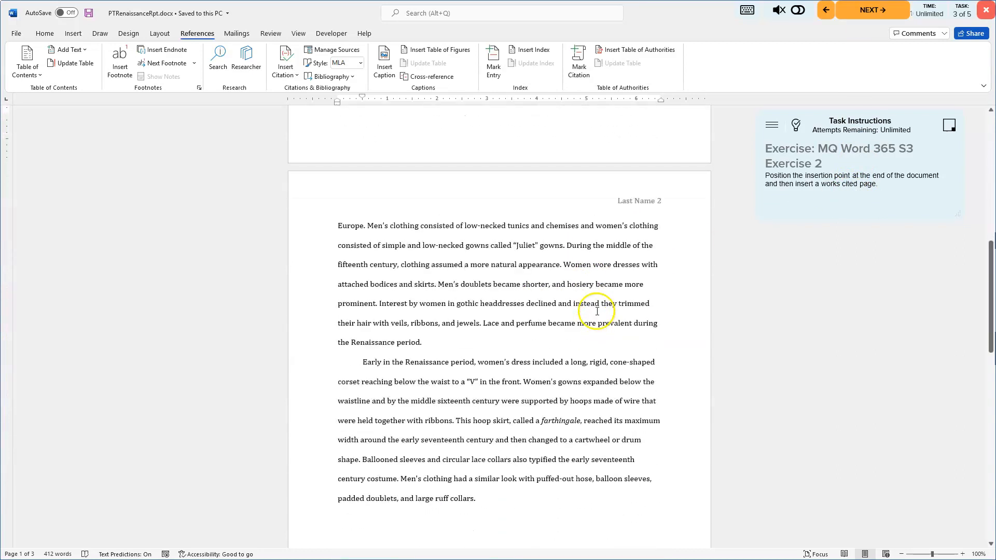
{"action": "scroll", "coordinate": [597, 311], "scroll_direction": "down", "scroll_amount": 5}
{"action": "left_click", "coordinate": [596, 319]}
{"action": "scroll", "coordinate": [596, 321], "scroll_direction": "down", "scroll_amount": 5}
{"action": "left_click", "coordinate": [476, 201]}
{"action": "left_click", "coordinate": [330, 219]}
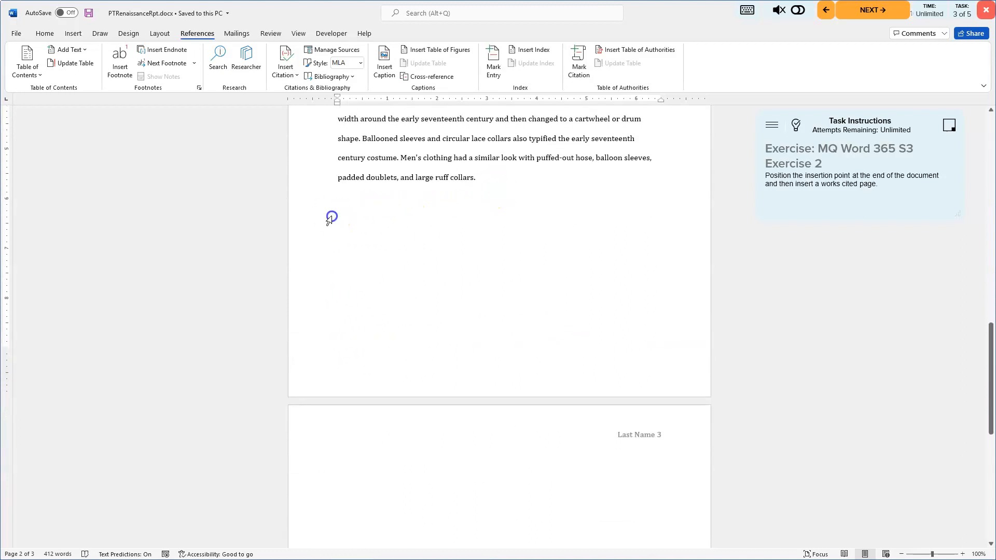
{"action": "left_click", "coordinate": [497, 172]}
{"action": "left_click", "coordinate": [469, 239]}
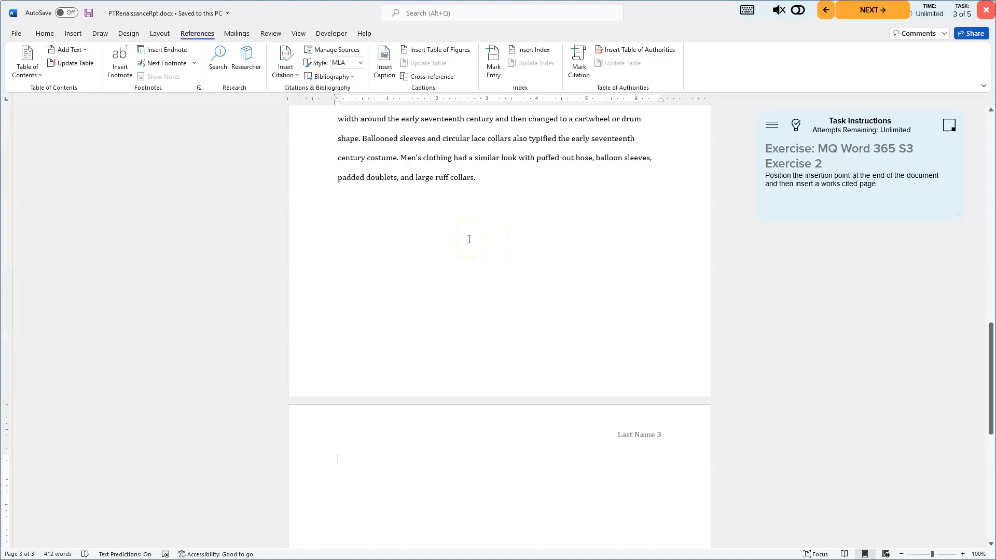
{"action": "scroll", "coordinate": [395, 468], "scroll_direction": "down", "scroll_amount": 1}
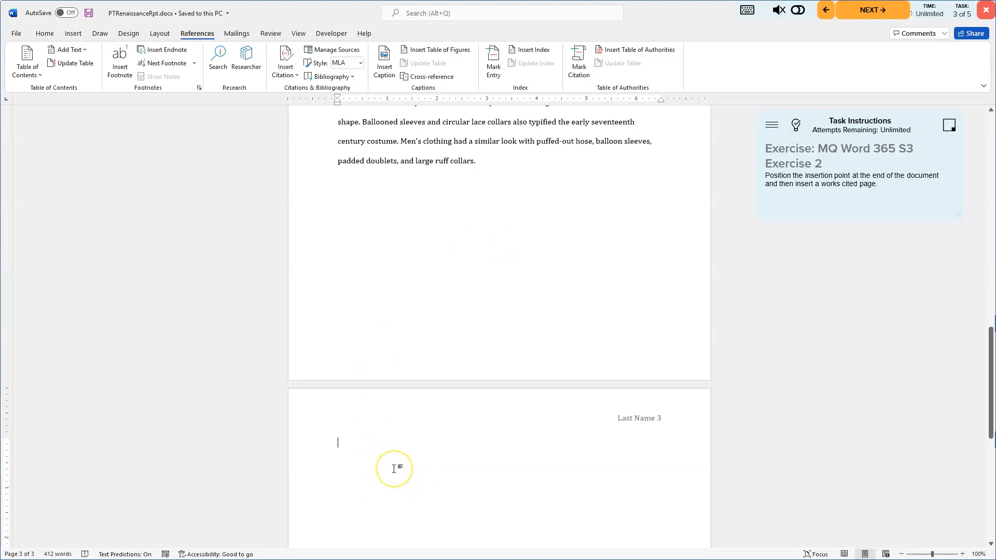
{"action": "scroll", "coordinate": [394, 469], "scroll_direction": "down", "scroll_amount": 3}
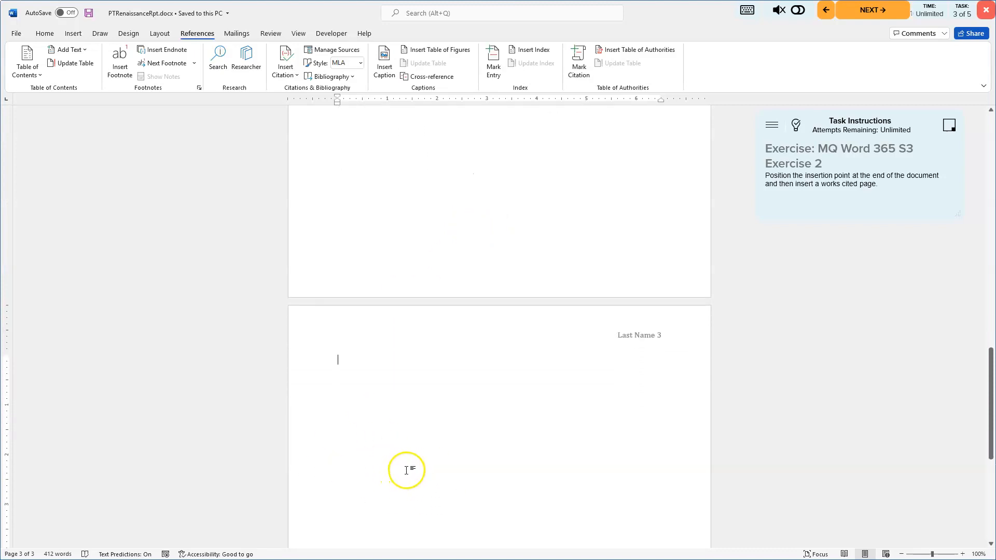
Step: Insert a Works Cited bibliography at the insertion point on the blank third page
{"action": "scroll", "coordinate": [406, 469], "scroll_direction": "down", "scroll_amount": 1}
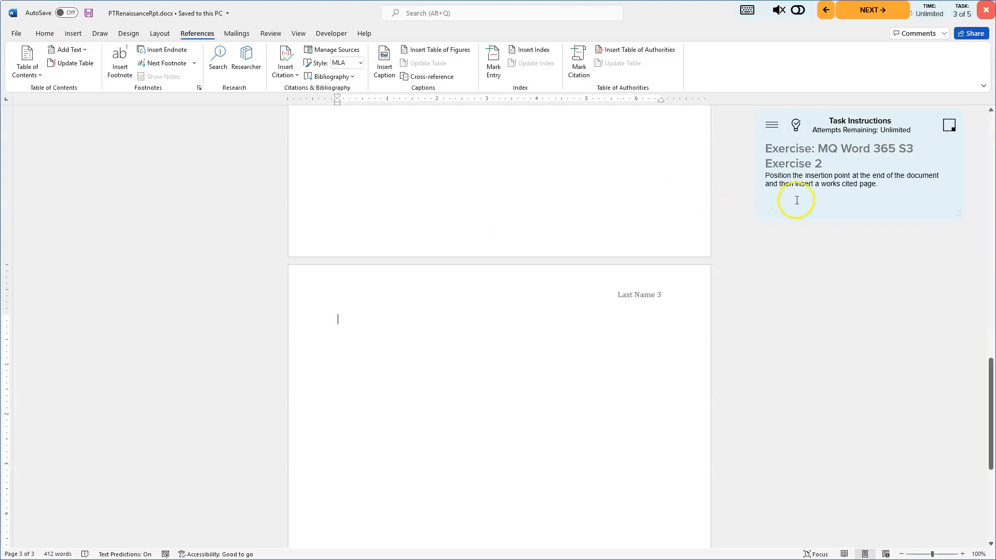
{"action": "left_click", "coordinate": [796, 124]}
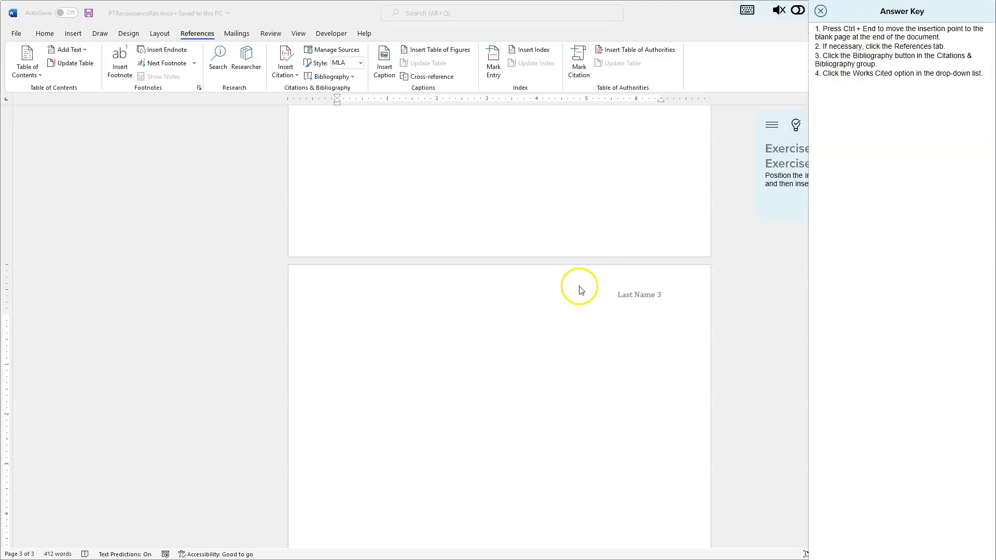
{"action": "left_click", "coordinate": [760, 304]}
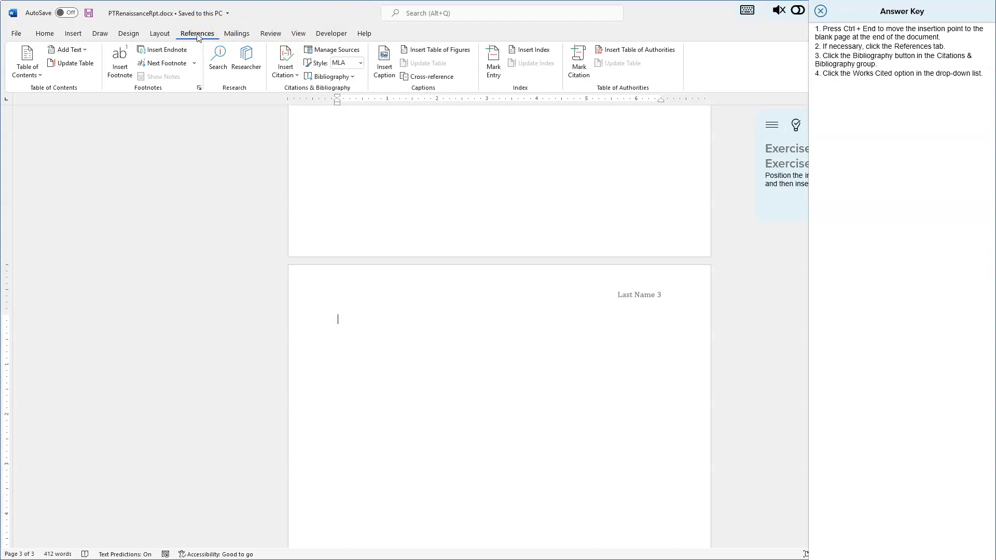
{"action": "left_click", "coordinate": [332, 78]}
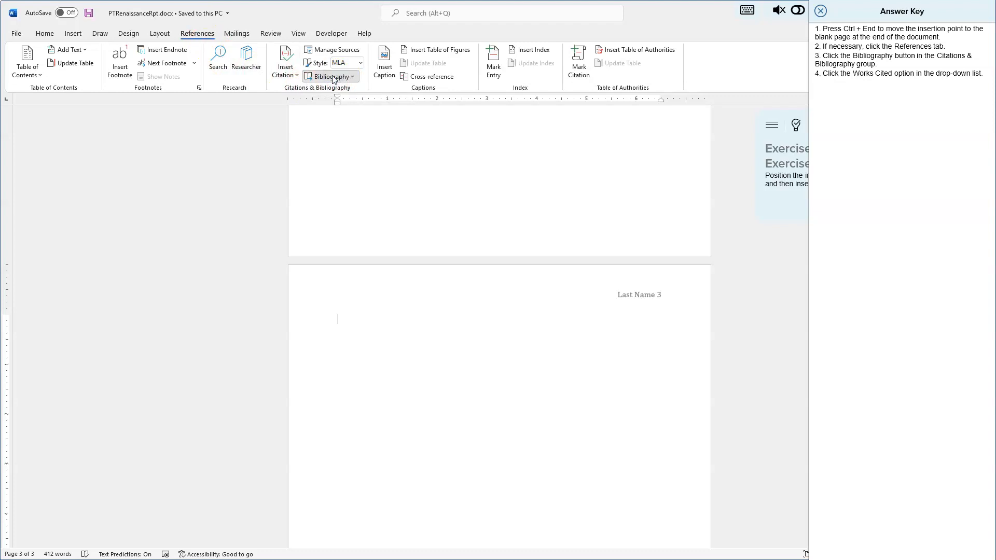
{"action": "left_click", "coordinate": [333, 78]}
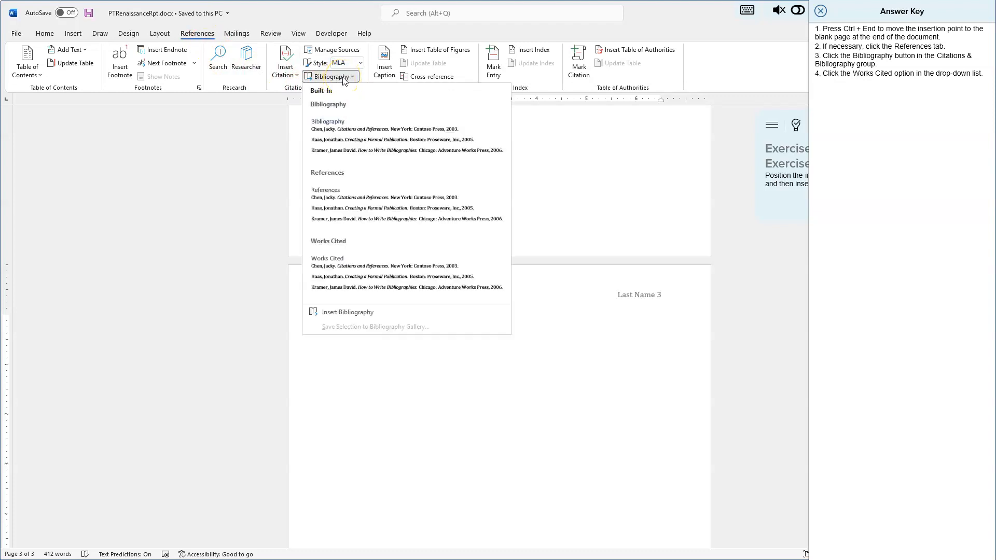
{"action": "left_click", "coordinate": [345, 266]}
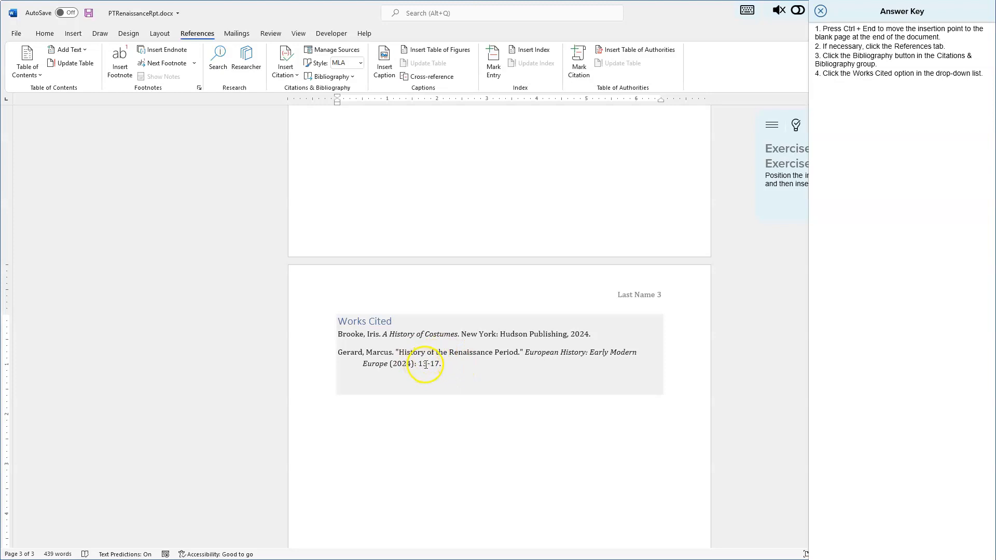
Step: Scroll back up, close the answer key, save the document, and advance to task 4
{"action": "scroll", "coordinate": [459, 368], "scroll_direction": "up", "scroll_amount": 12}
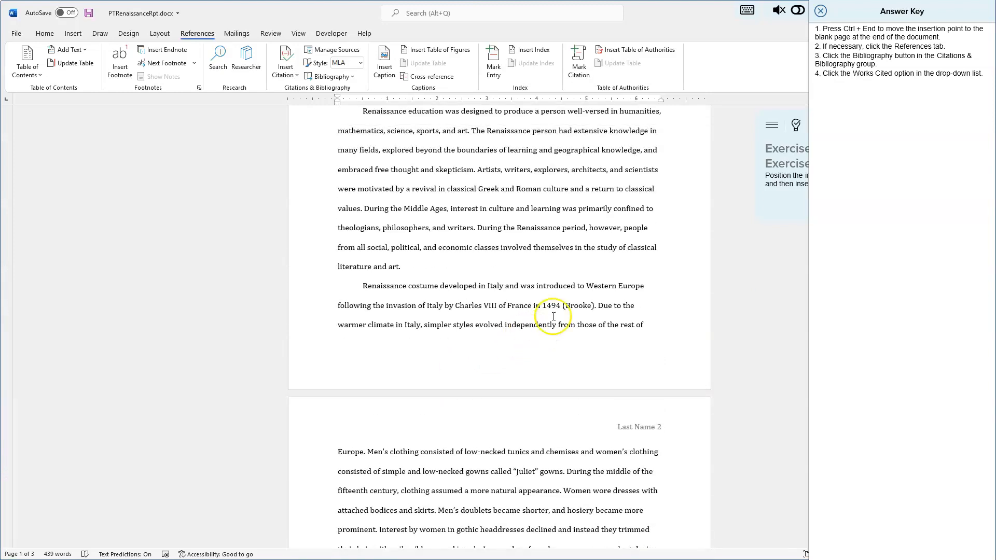
{"action": "scroll", "coordinate": [550, 270], "scroll_direction": "up", "scroll_amount": 2}
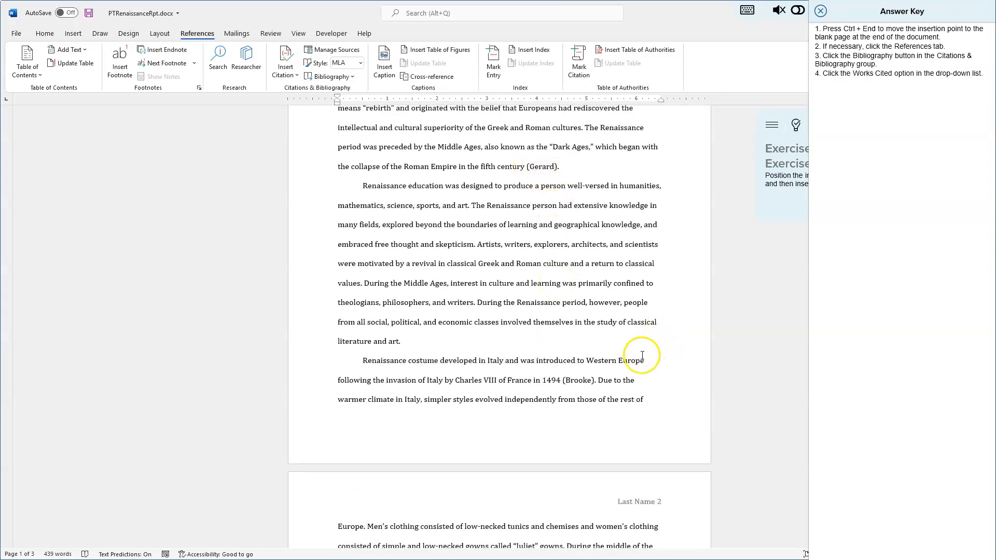
{"action": "left_click", "coordinate": [822, 11]}
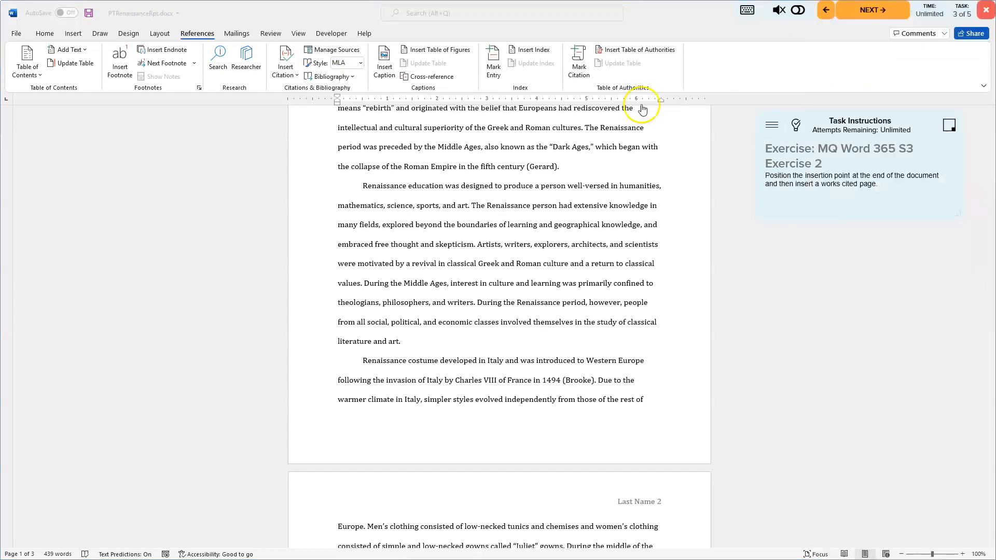
{"action": "left_click", "coordinate": [88, 14]}
{"action": "left_click", "coordinate": [871, 11]}
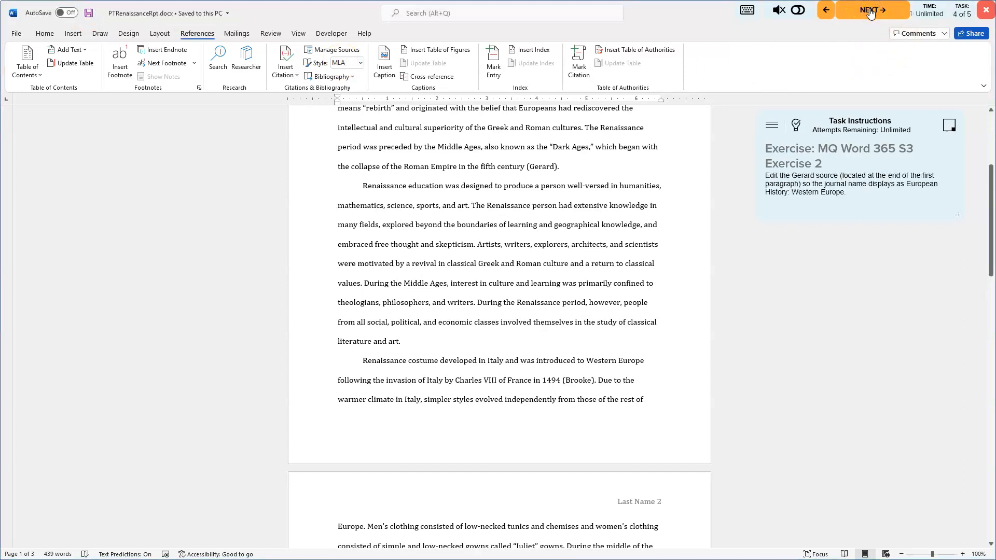
Step: Open the Edit Source dialog for the Gerard citation at the end of the first paragraph
{"action": "left_click", "coordinate": [807, 240]}
{"action": "left_click", "coordinate": [834, 211]}
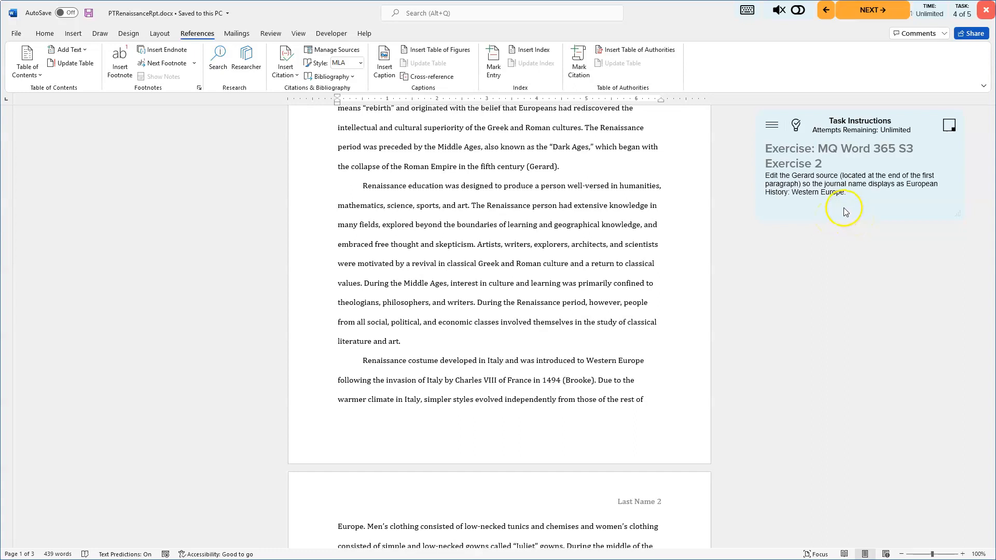
{"action": "left_click", "coordinate": [797, 127]}
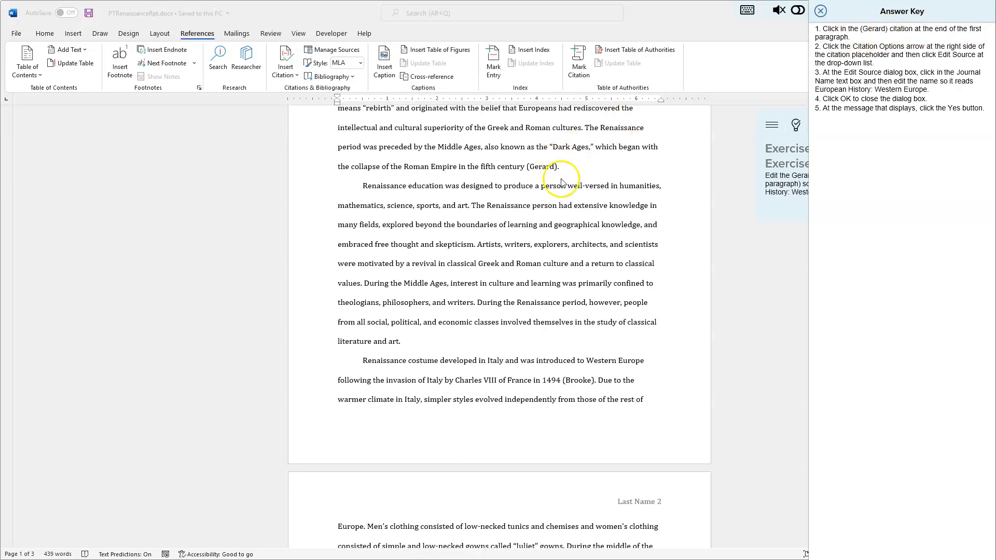
{"action": "scroll", "coordinate": [561, 183], "scroll_direction": "up", "scroll_amount": 3}
{"action": "left_click", "coordinate": [543, 256]}
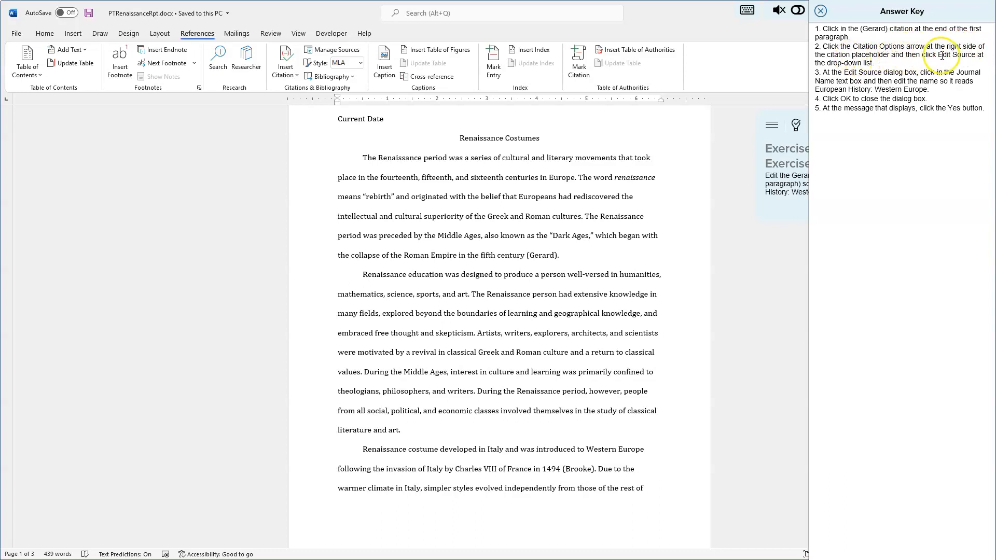
{"action": "left_click", "coordinate": [538, 254]}
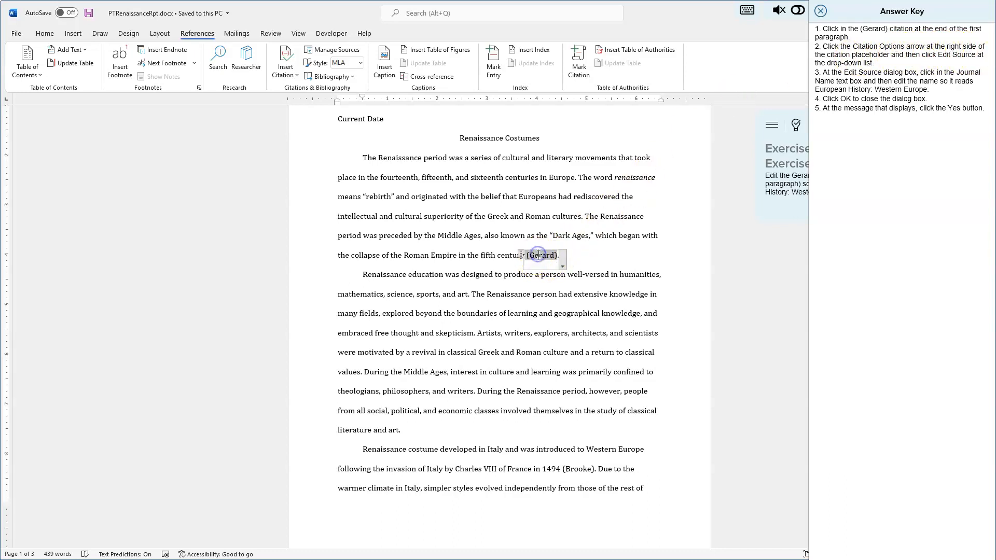
{"action": "left_click", "coordinate": [562, 267]}
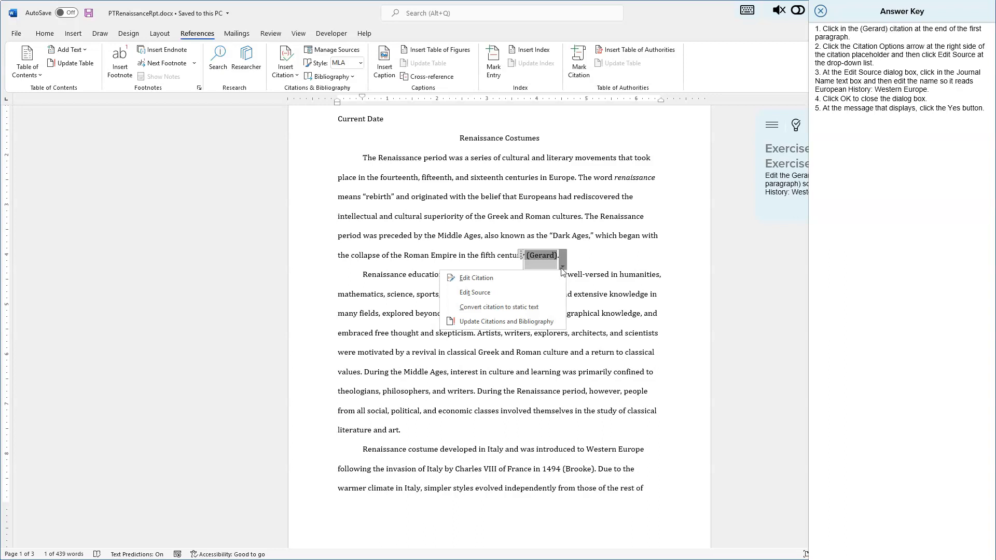
{"action": "left_click", "coordinate": [484, 293]}
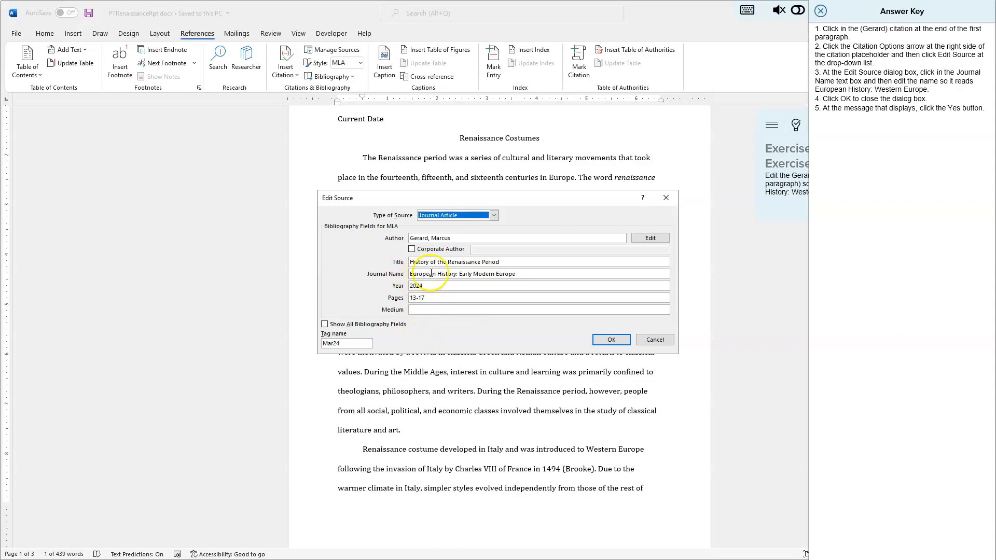
Step: Change the journal name to European History: Western Europe and update both source lists with the change
{"action": "left_click", "coordinate": [537, 273]}
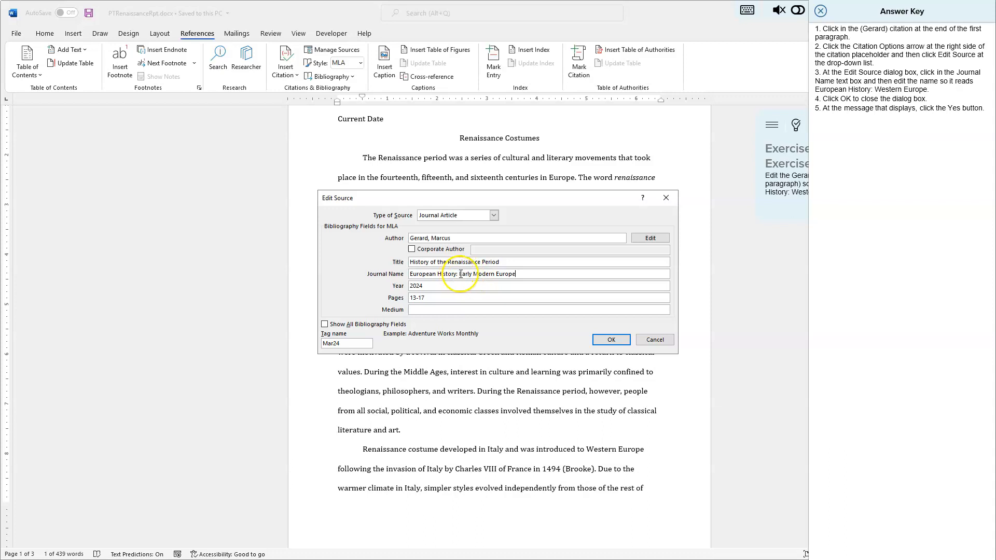
{"action": "left_click_drag", "start_coordinate": [460, 274], "coordinate": [494, 274]}
{"action": "type", "text": "West"}
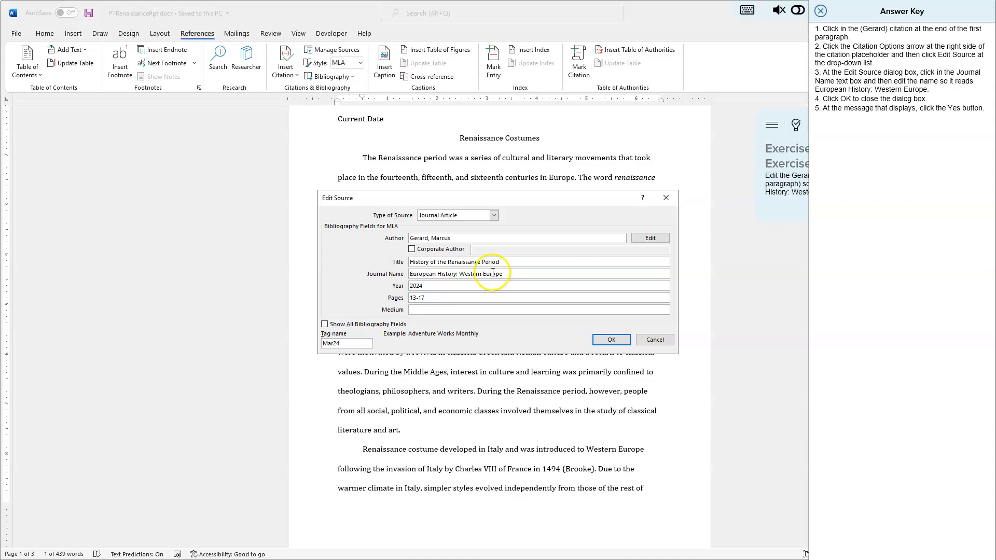
{"action": "left_click_drag", "start_coordinate": [502, 274], "coordinate": [409, 274]}
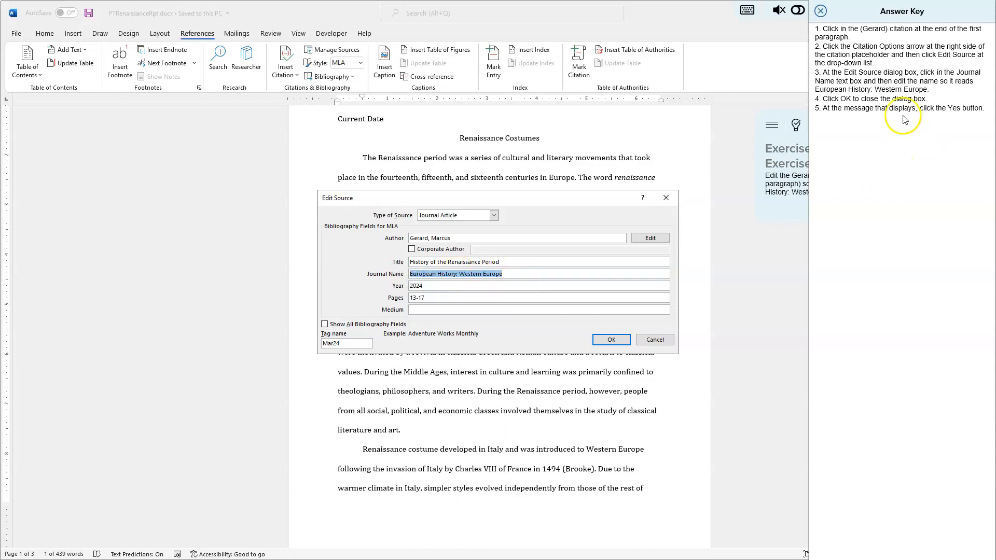
{"action": "left_click", "coordinate": [610, 340]}
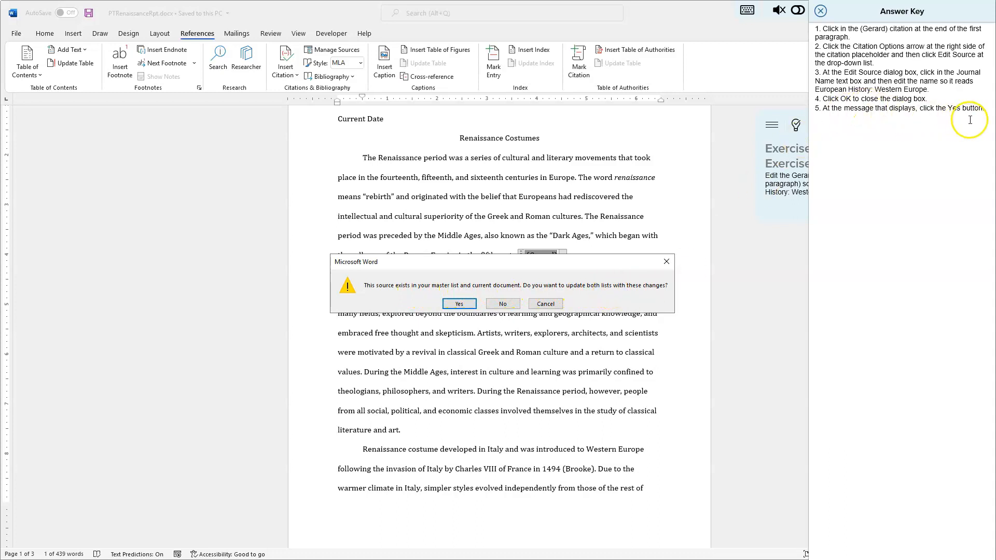
{"action": "left_click", "coordinate": [451, 305]}
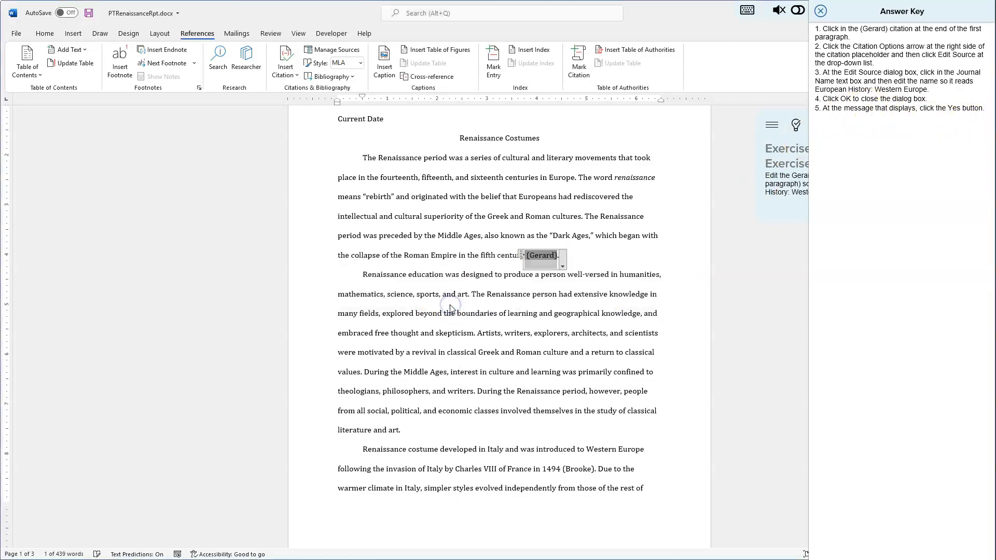
Step: Review the Gerard entry on the works cited page, close the answer key, and advance to task 5
{"action": "left_click", "coordinate": [461, 352]}
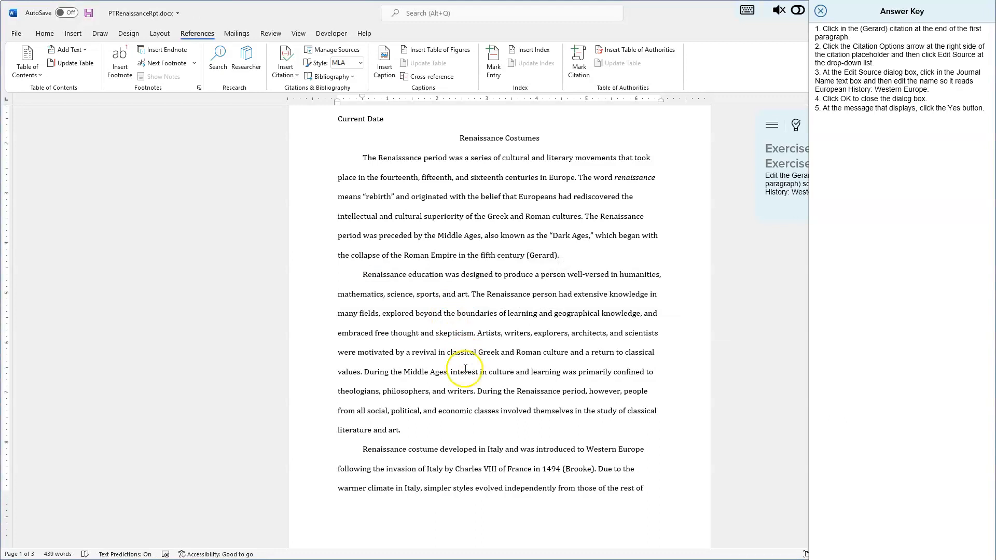
{"action": "scroll", "coordinate": [465, 368], "scroll_direction": "down", "scroll_amount": 8}
{"action": "scroll", "coordinate": [474, 345], "scroll_direction": "down", "scroll_amount": 8}
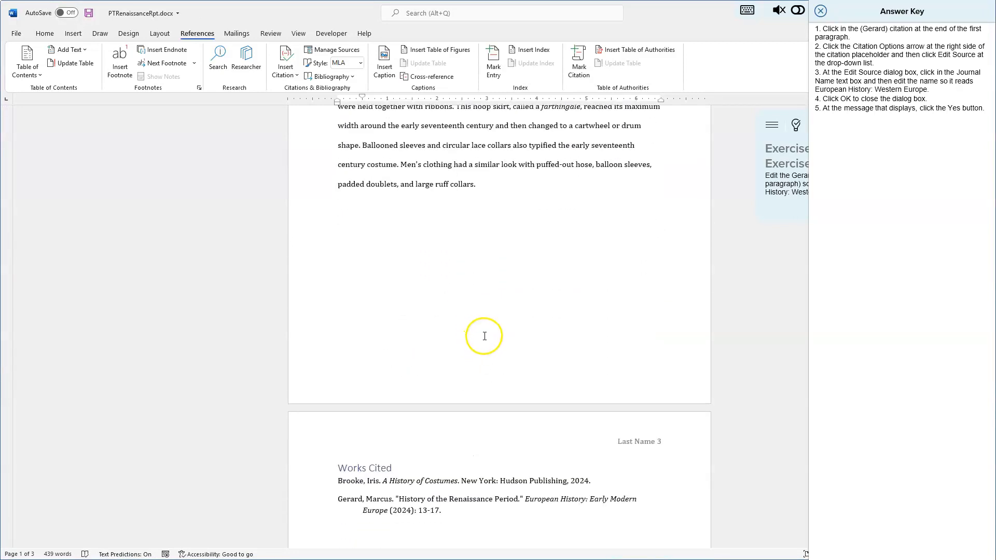
{"action": "scroll", "coordinate": [484, 336], "scroll_direction": "down", "scroll_amount": 2}
{"action": "left_click", "coordinate": [474, 422]}
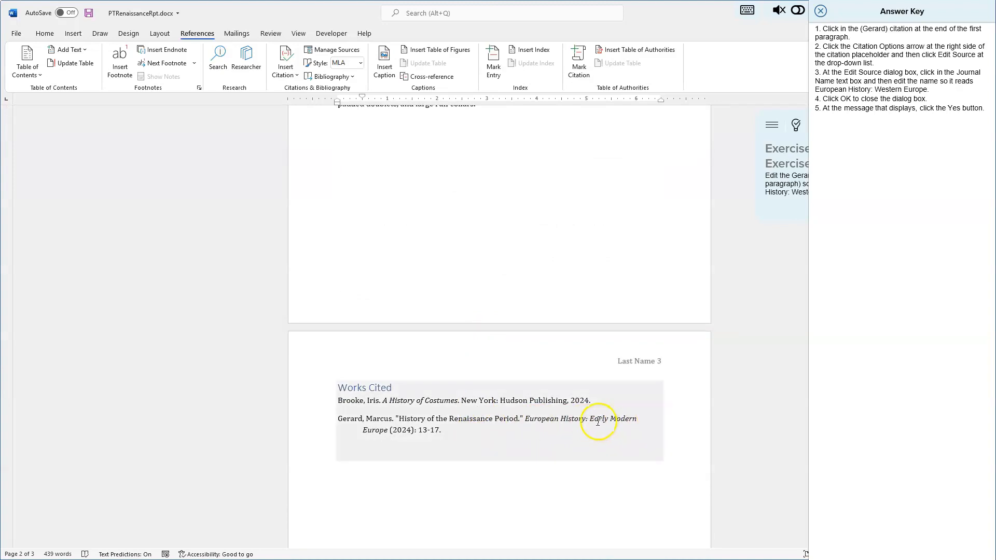
{"action": "left_click", "coordinate": [583, 498]}
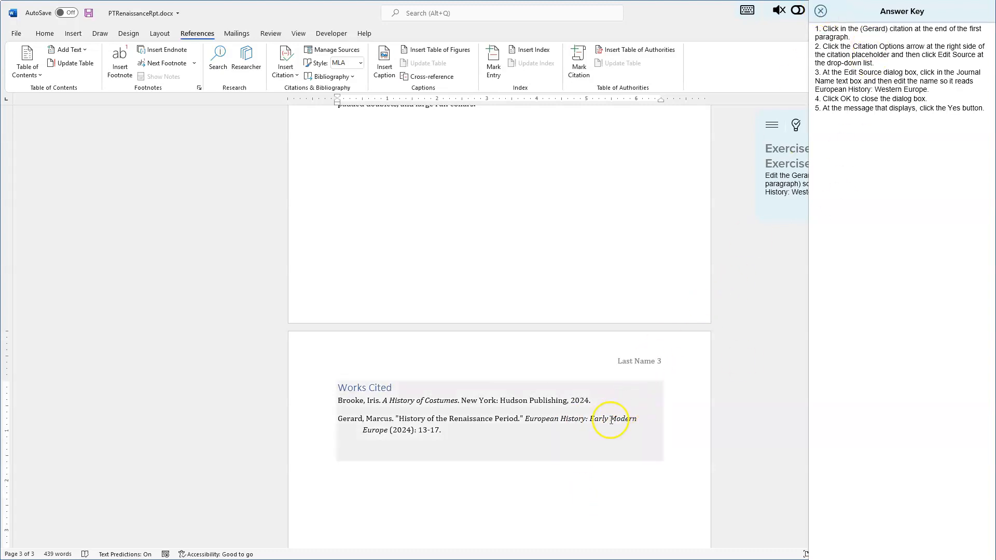
{"action": "left_click", "coordinate": [820, 11]}
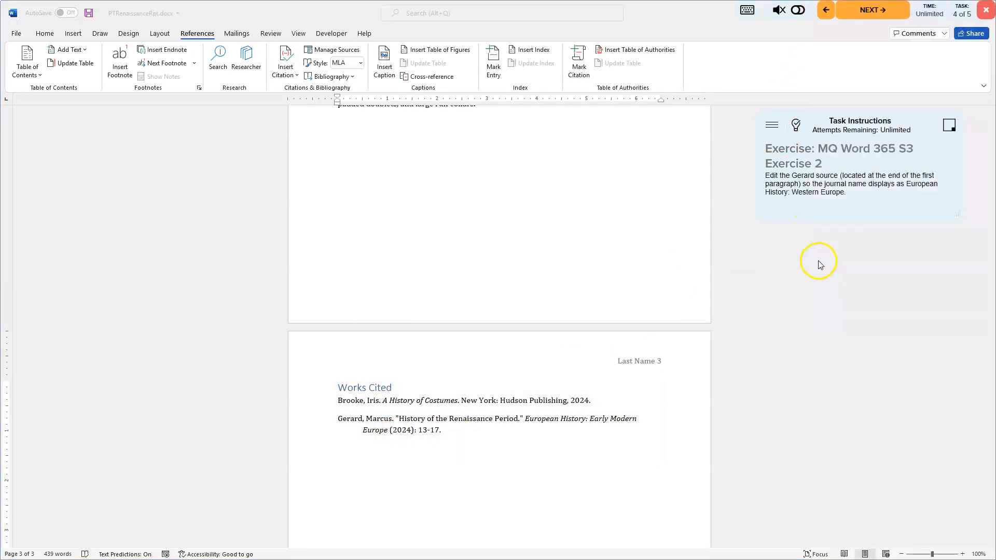
{"action": "left_click", "coordinate": [880, 15]}
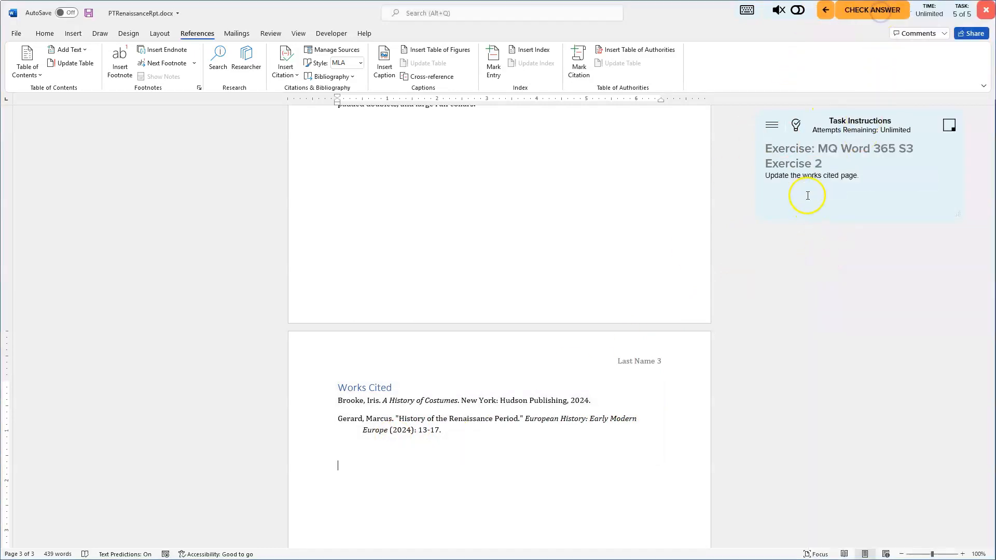
Step: Update the works cited list using its citations and bibliography update control
{"action": "left_click", "coordinate": [796, 126]}
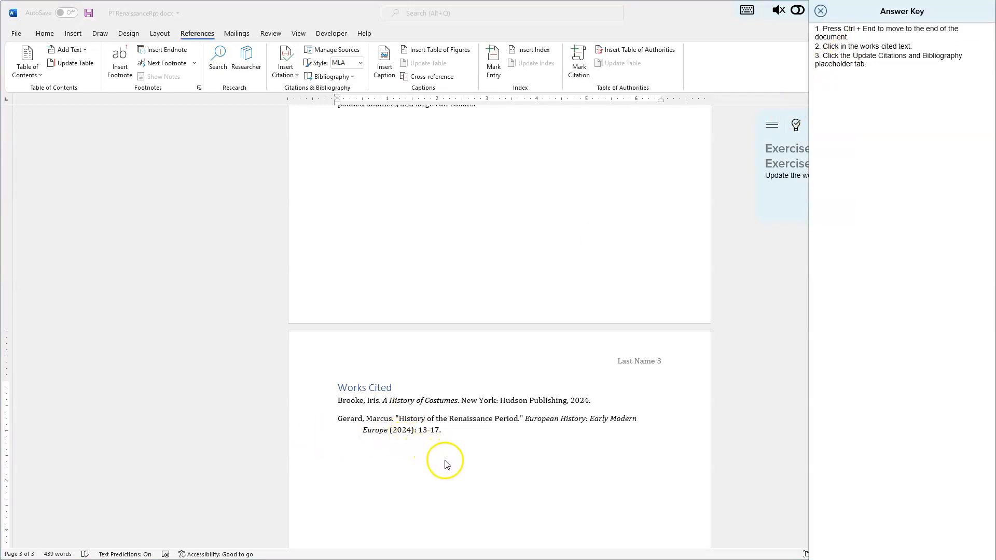
{"action": "left_click", "coordinate": [413, 421]}
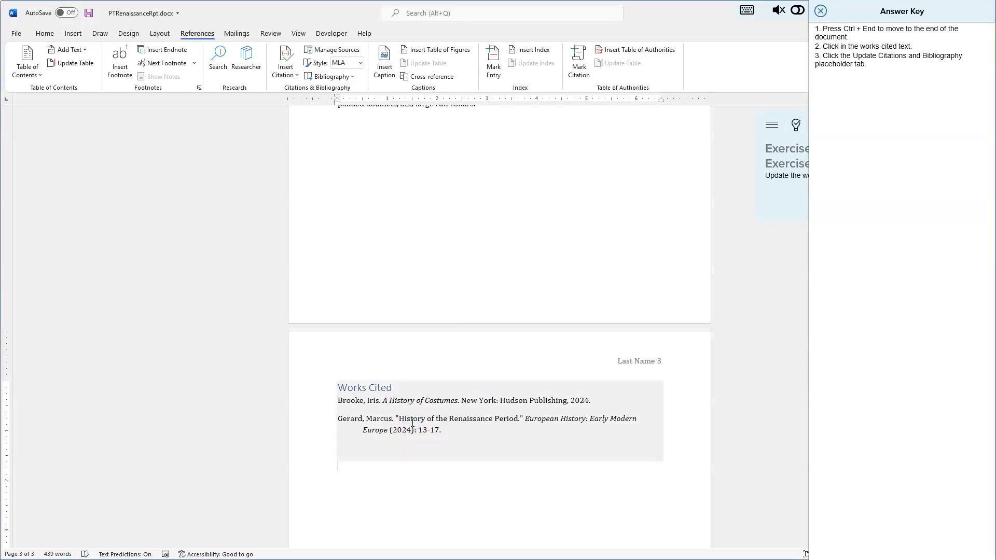
{"action": "left_click", "coordinate": [447, 420]}
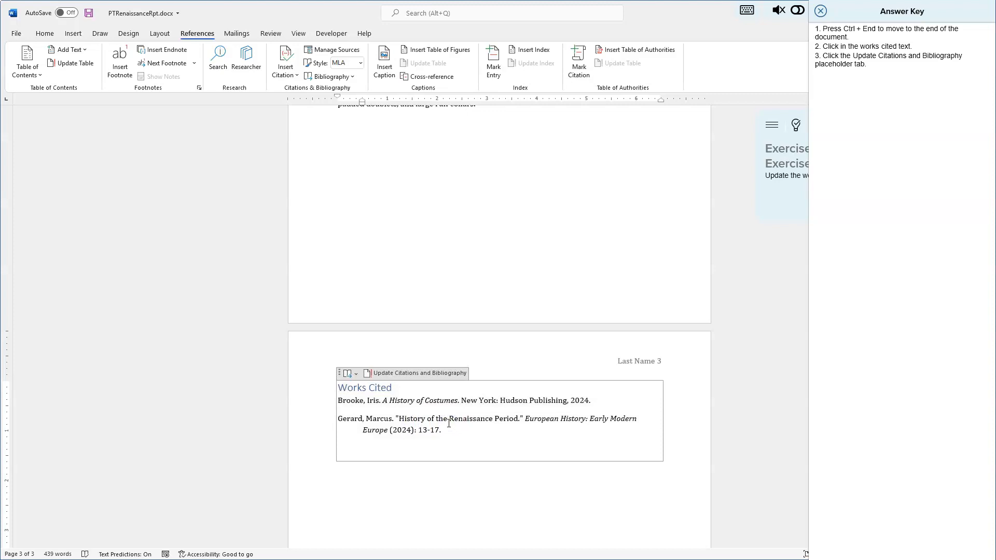
{"action": "left_click", "coordinate": [424, 374]}
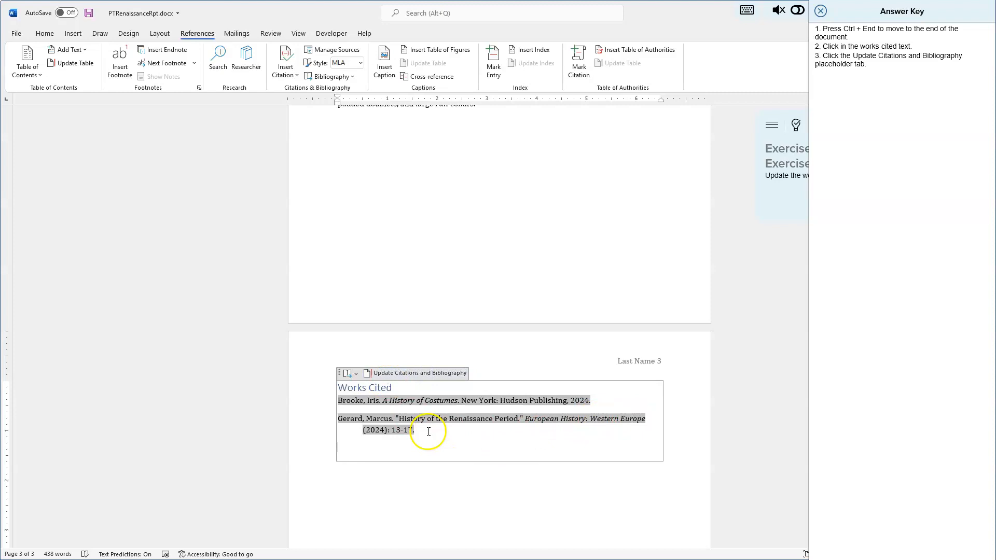
Step: Save the document, close the answer key, and submit the exercise for checking
{"action": "left_click", "coordinate": [466, 449]}
{"action": "left_click", "coordinate": [462, 507]}
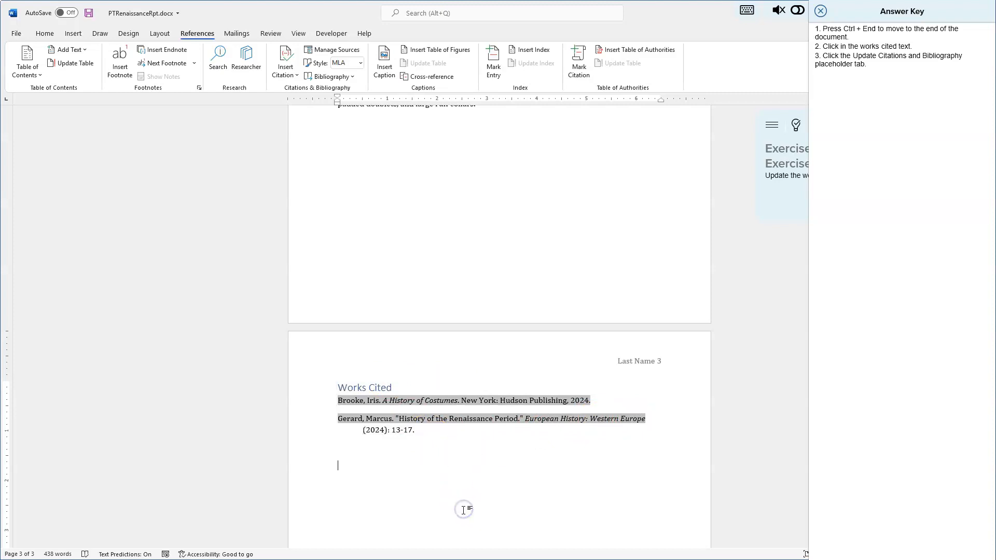
{"action": "left_click", "coordinate": [515, 239]}
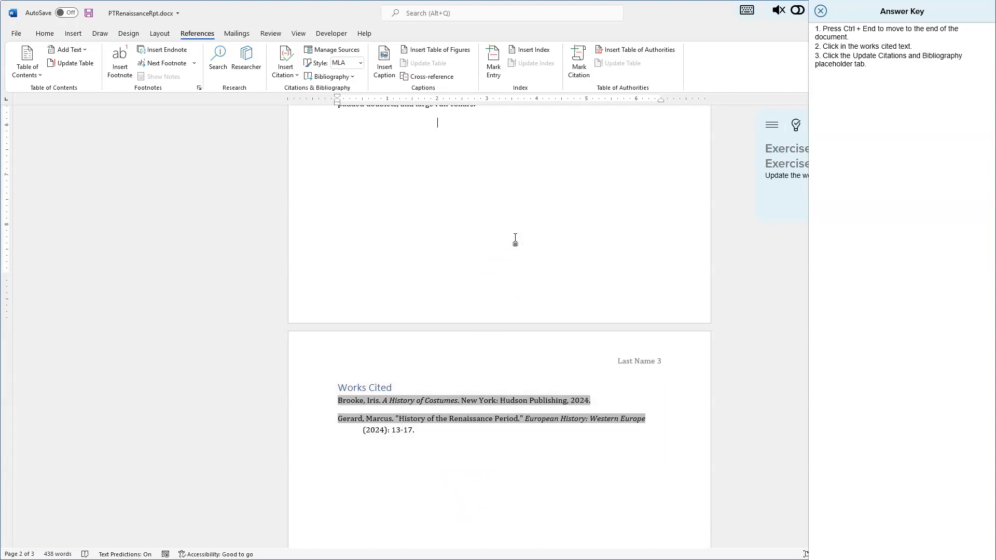
{"action": "left_click", "coordinate": [89, 12]}
{"action": "scroll", "coordinate": [482, 220], "scroll_direction": "up", "scroll_amount": 3}
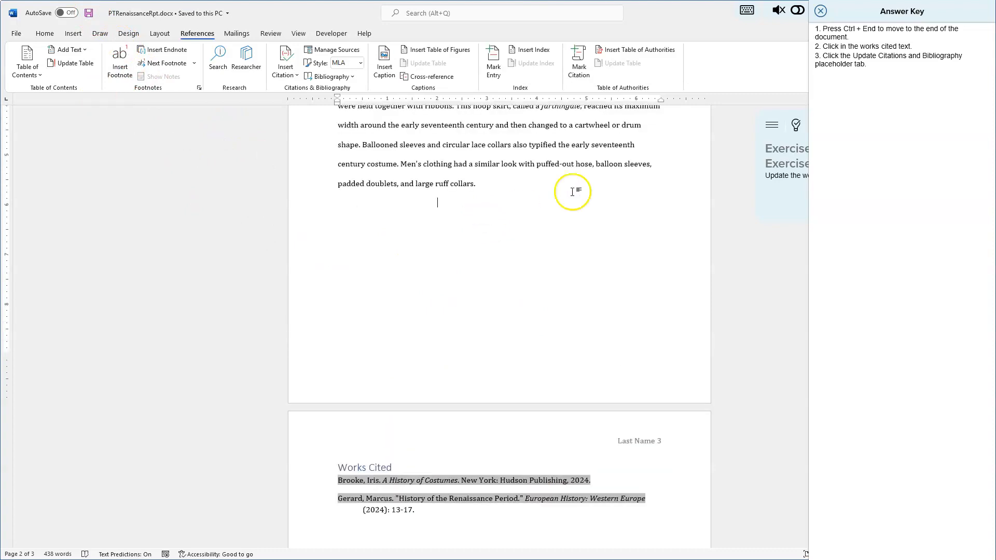
{"action": "left_click", "coordinate": [820, 11]}
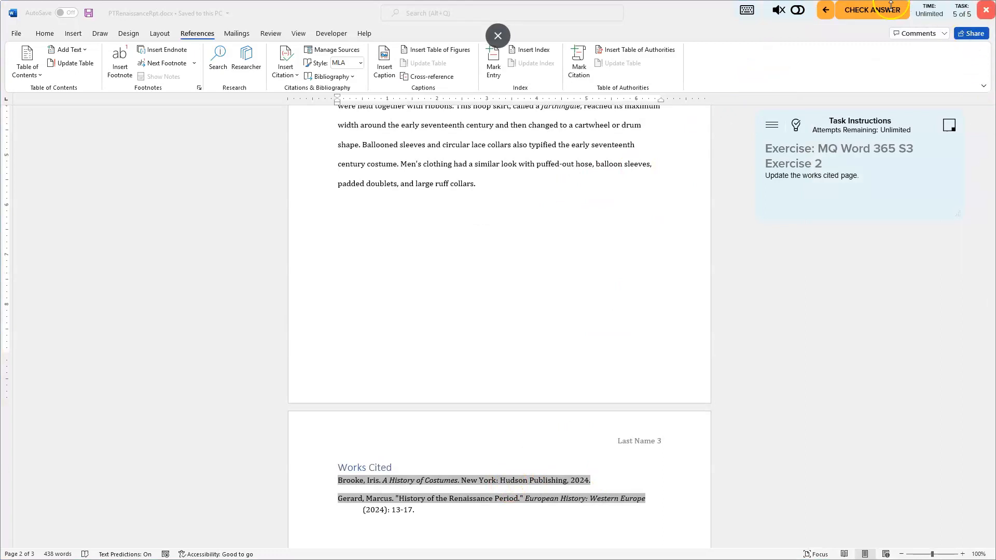
{"action": "left_click", "coordinate": [881, 11]}
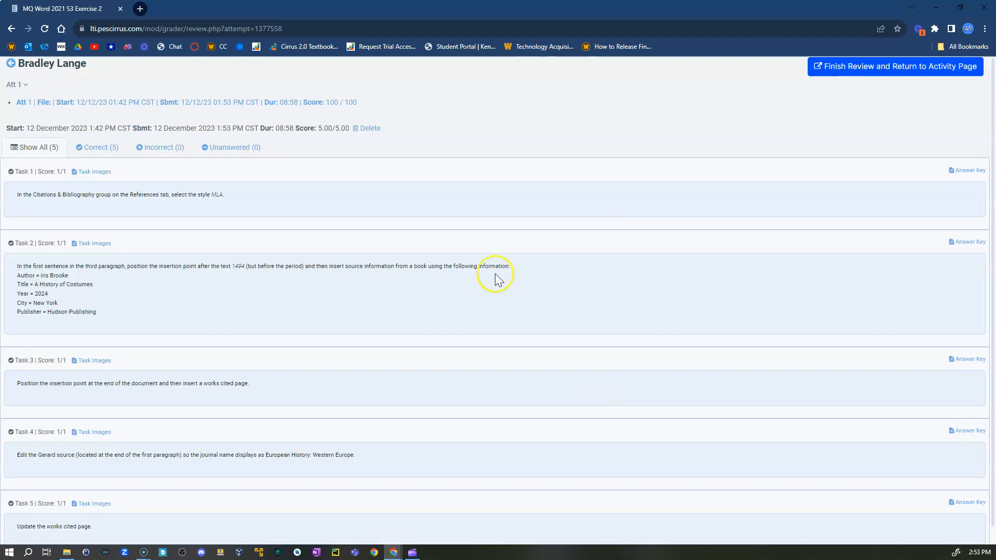
{"action": "left_click_drag", "start_coordinate": [498, 9], "coordinate": [427, 26]}
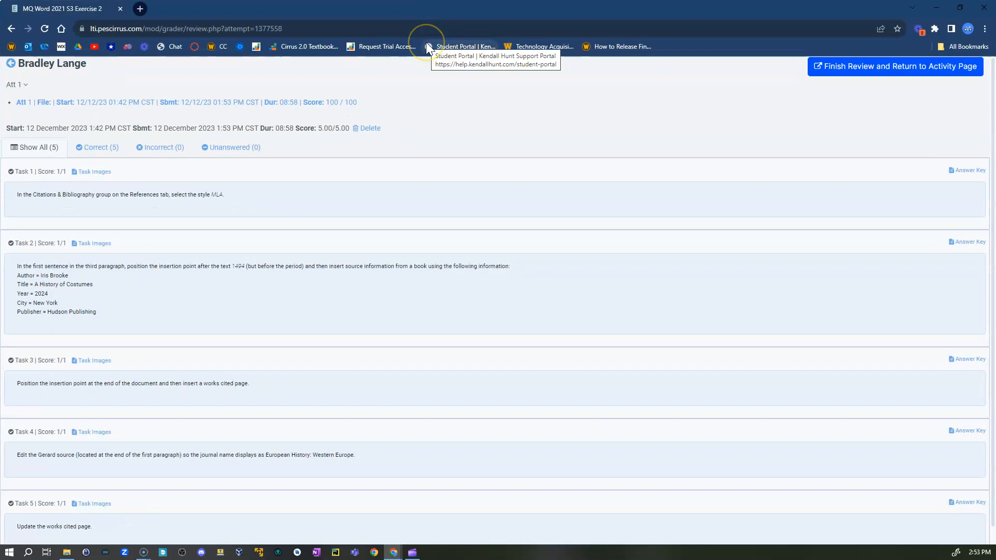